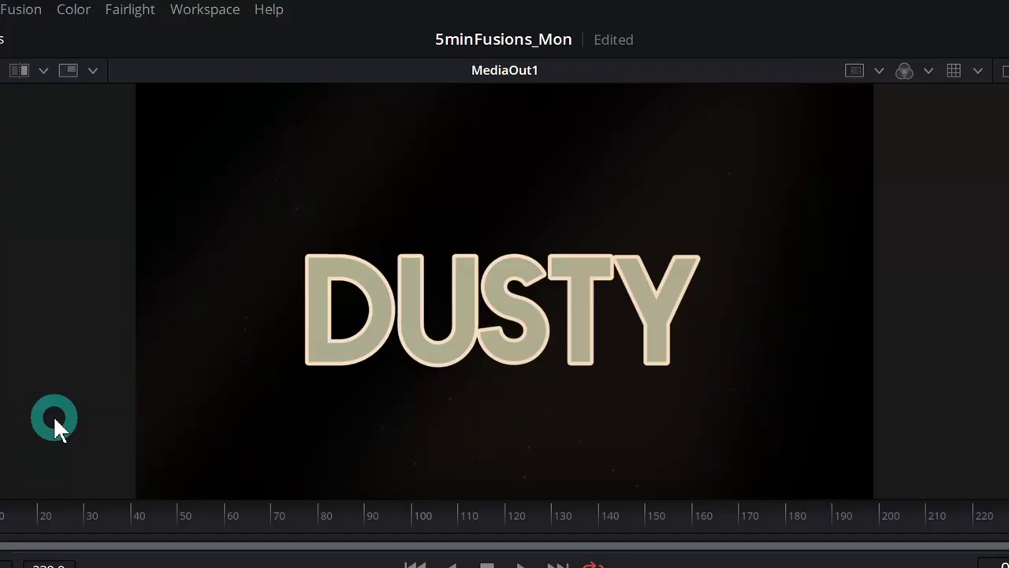
Delete the particle, Merge, Background2 and Polygon nodes, leaving DUSTY over its background
key(space)
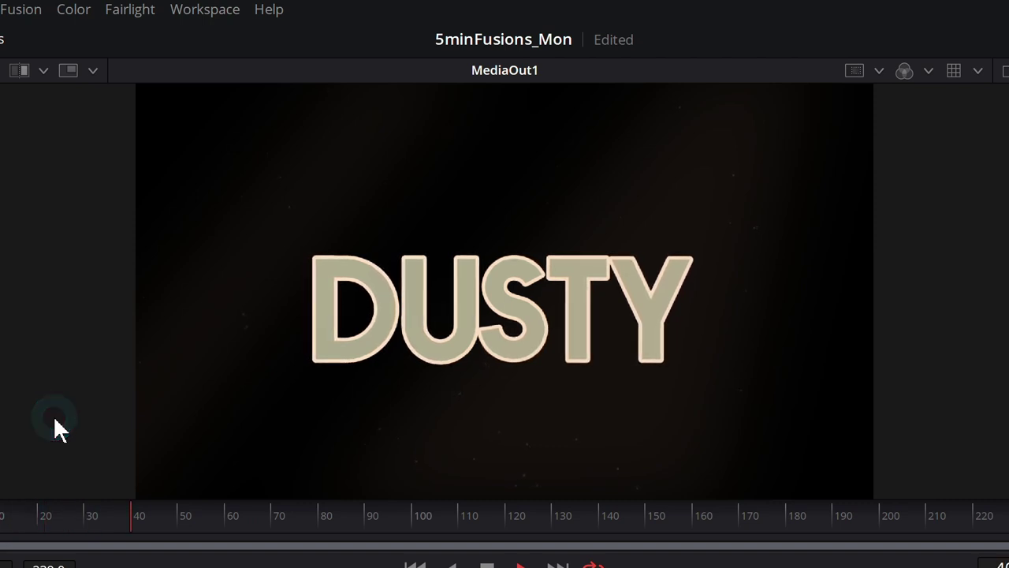
click(68, 431)
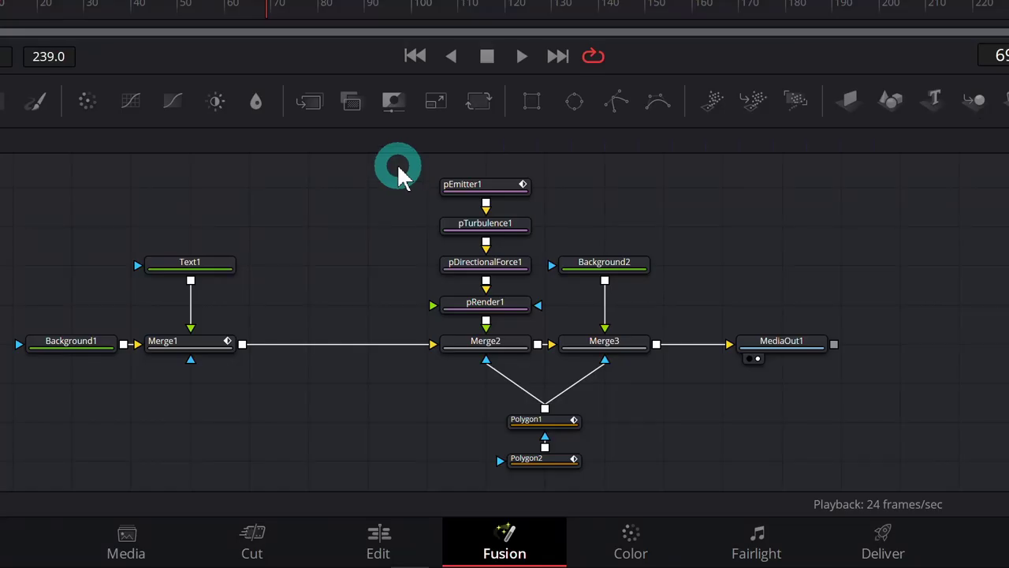
mouse_move(396, 164)
mouse_down()
mouse_move(601, 445)
mouse_move(648, 470)
mouse_up()
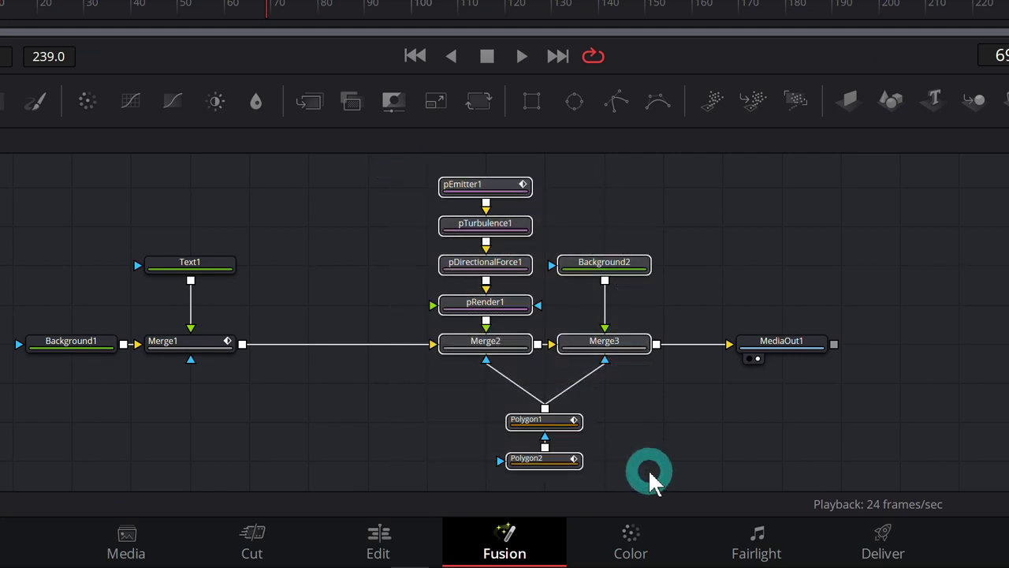
key(Delete)
drag(110, 508, 304, 532)
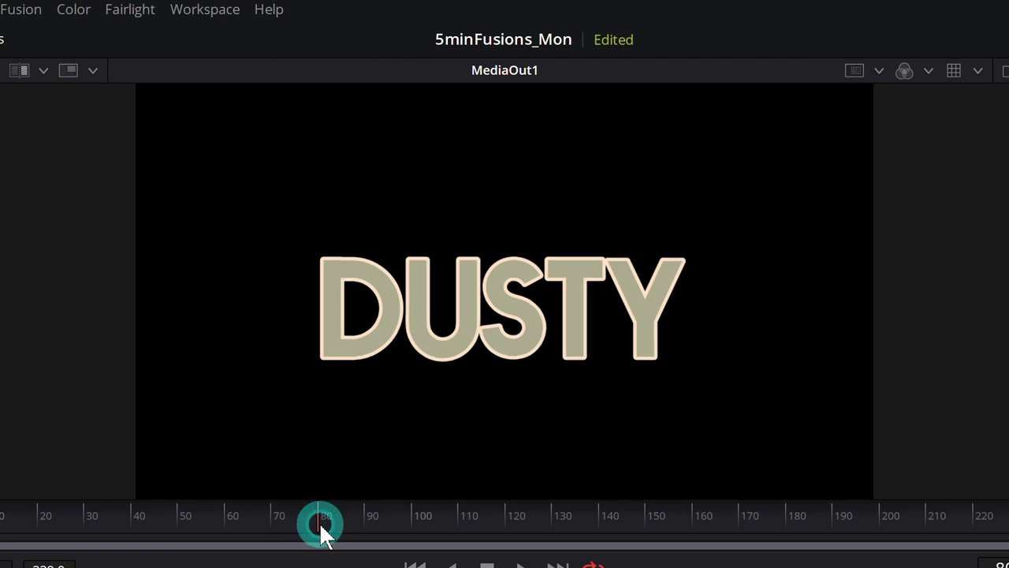
drag(304, 532, 346, 533)
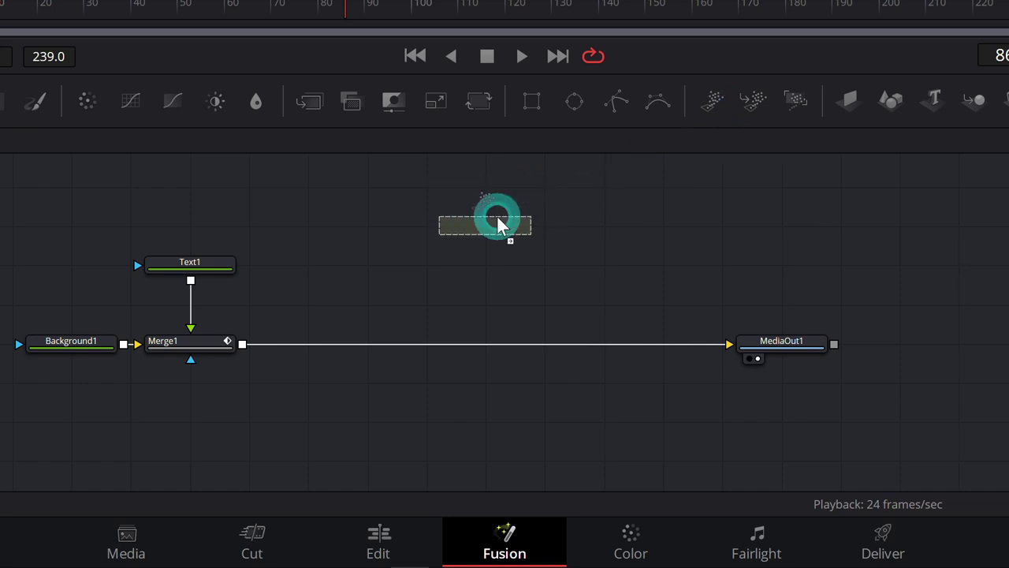
Add a pEmitter node wired into a pRender node and view pRender1
drag(713, 103, 492, 223)
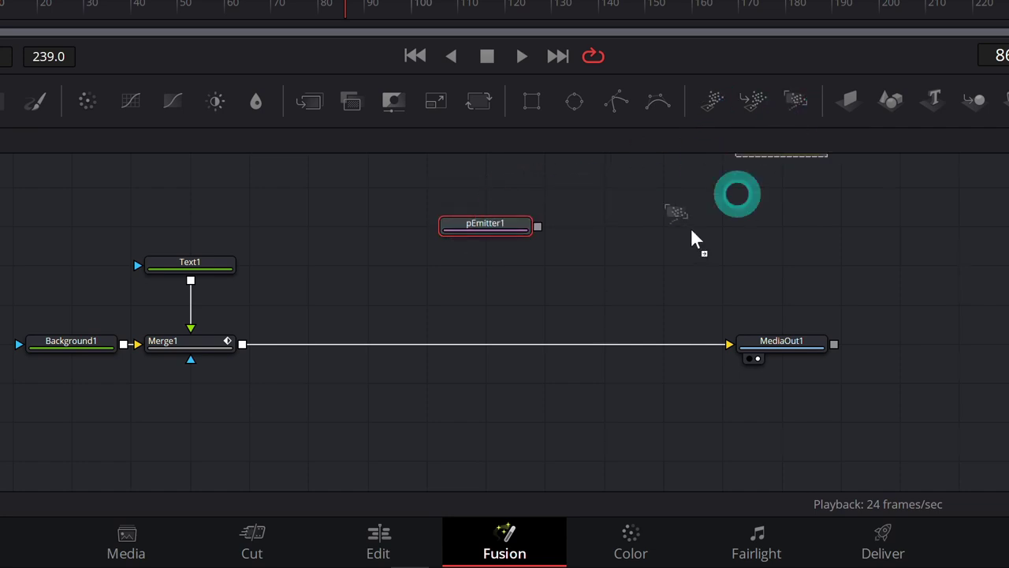
drag(796, 118, 660, 244)
scroll(644, 210, up, 3)
drag(451, 235, 647, 237)
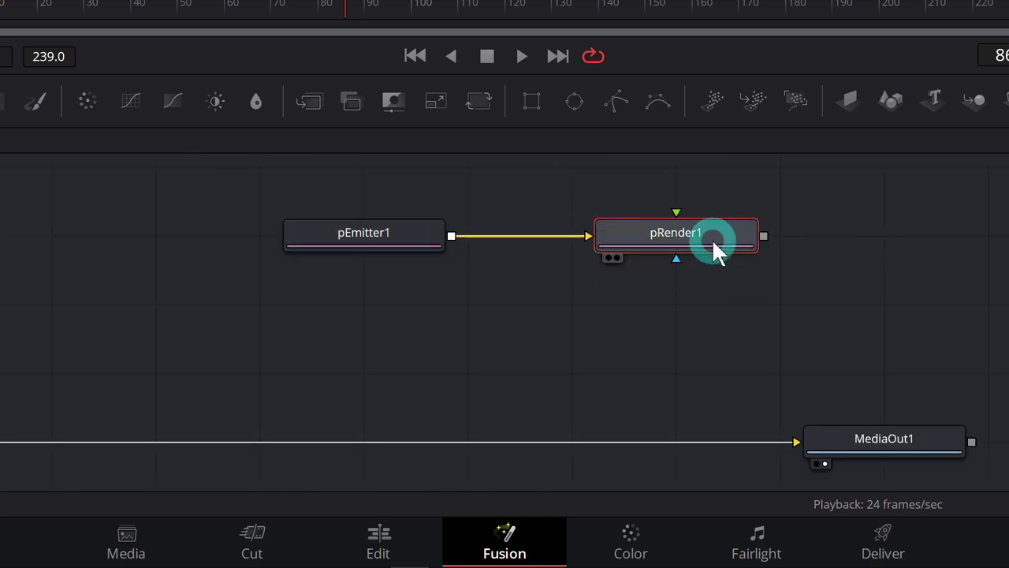
key(1)
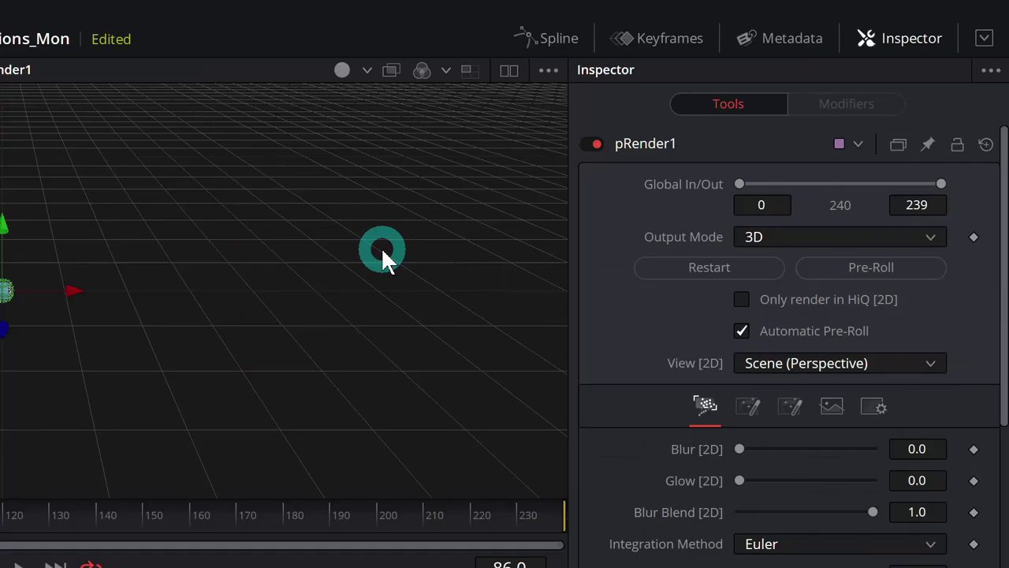
key(f)
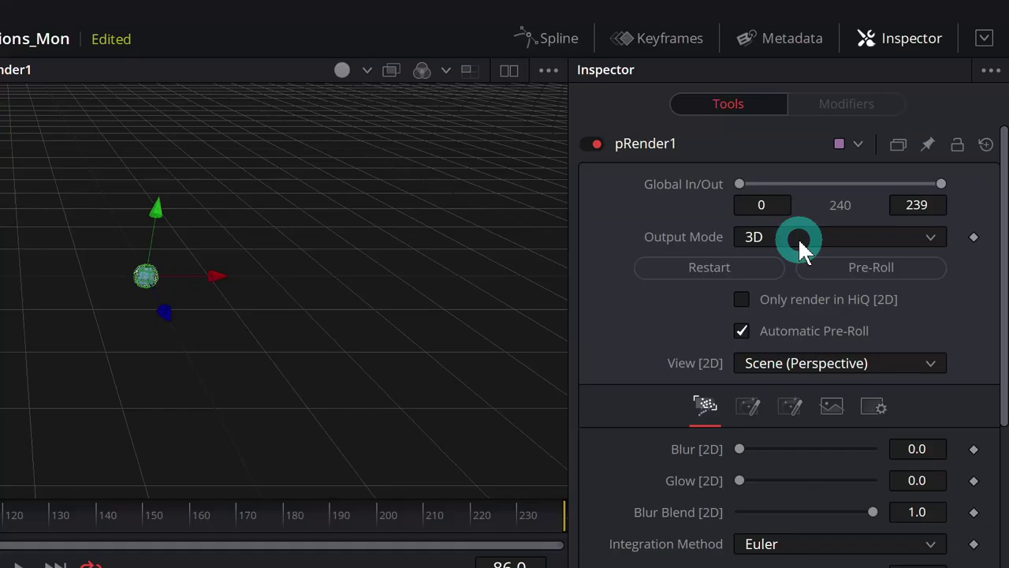
Set pRender1's Output Mode to 2D and turn off the viewer's checker underlay
click(799, 238)
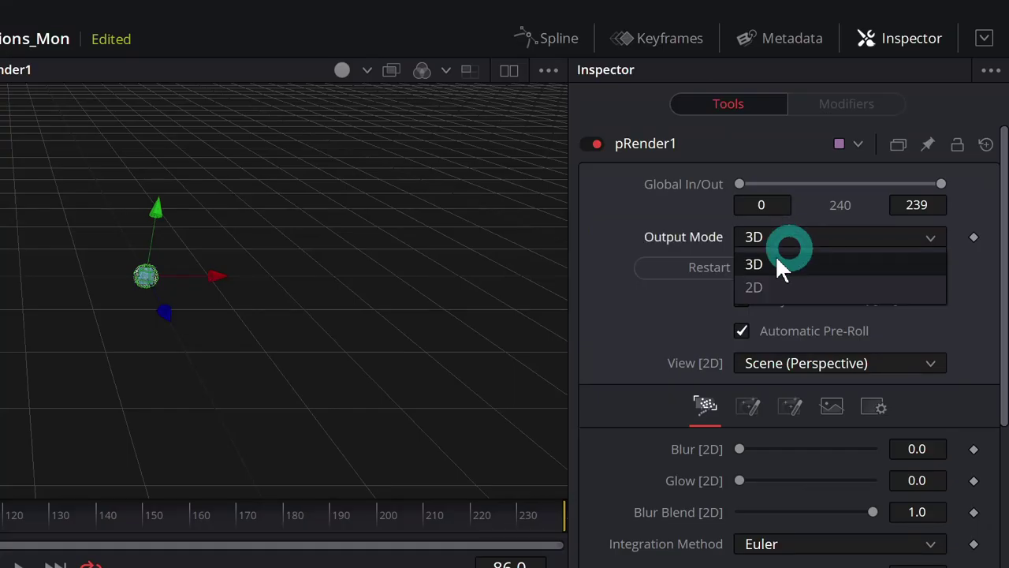
click(768, 282)
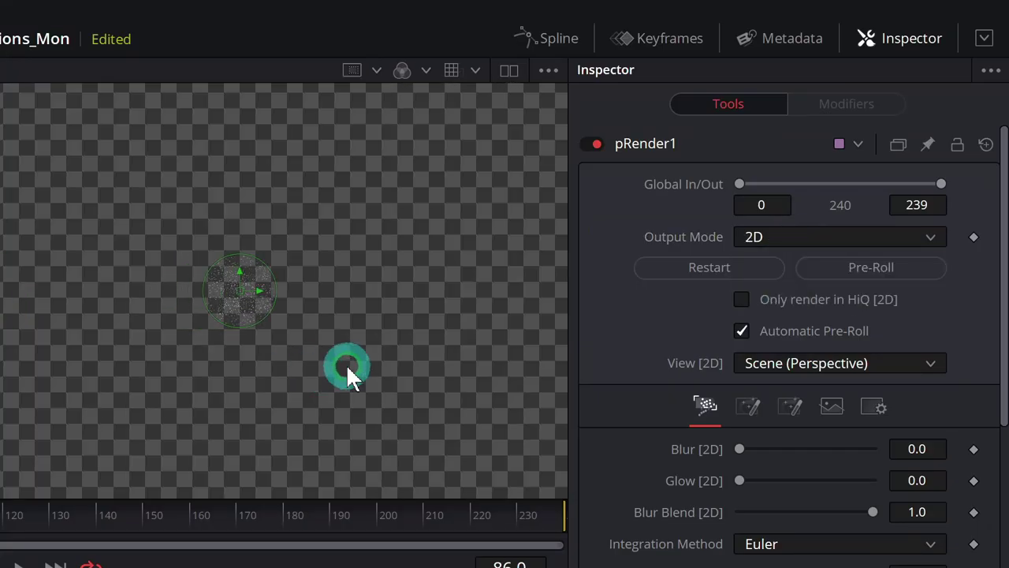
click(552, 73)
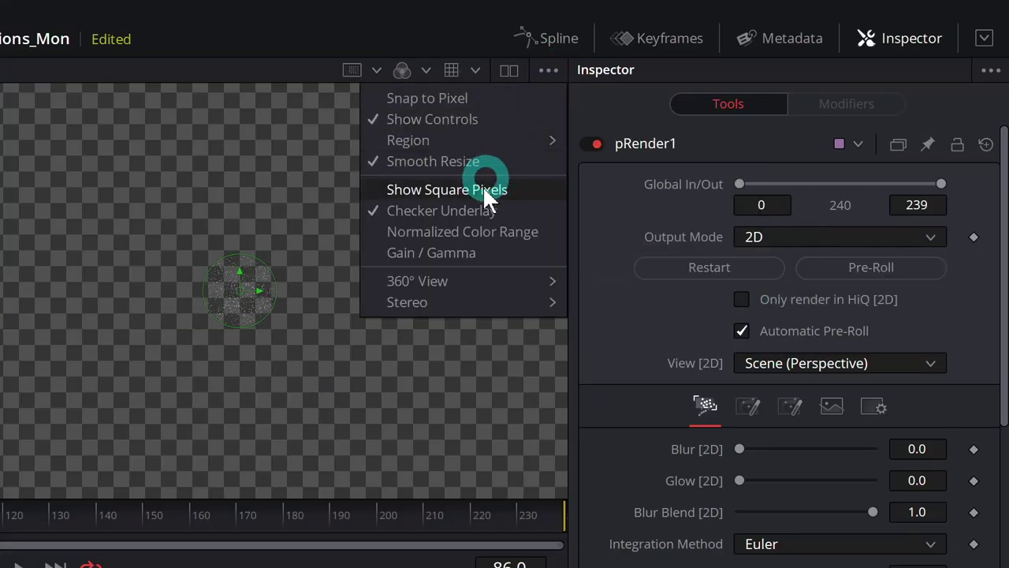
click(483, 210)
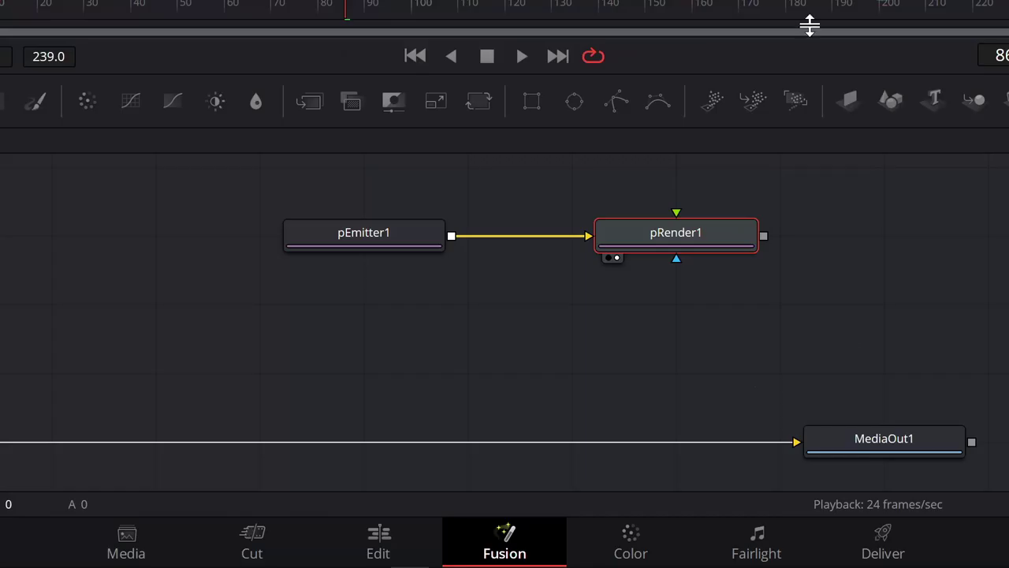
Switch pEmitter1's emission Region to Cube
click(406, 233)
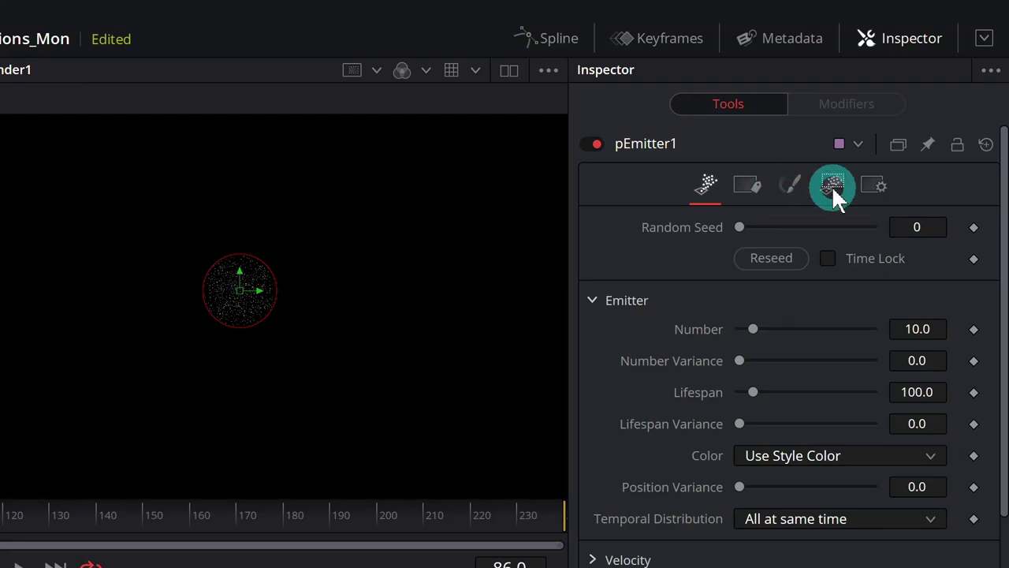
click(832, 186)
click(792, 258)
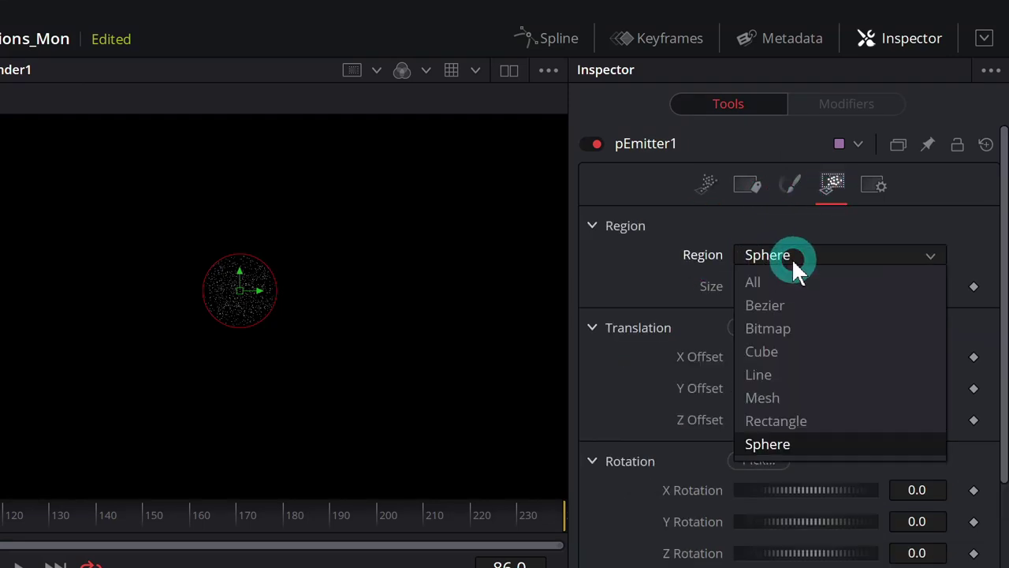
click(789, 355)
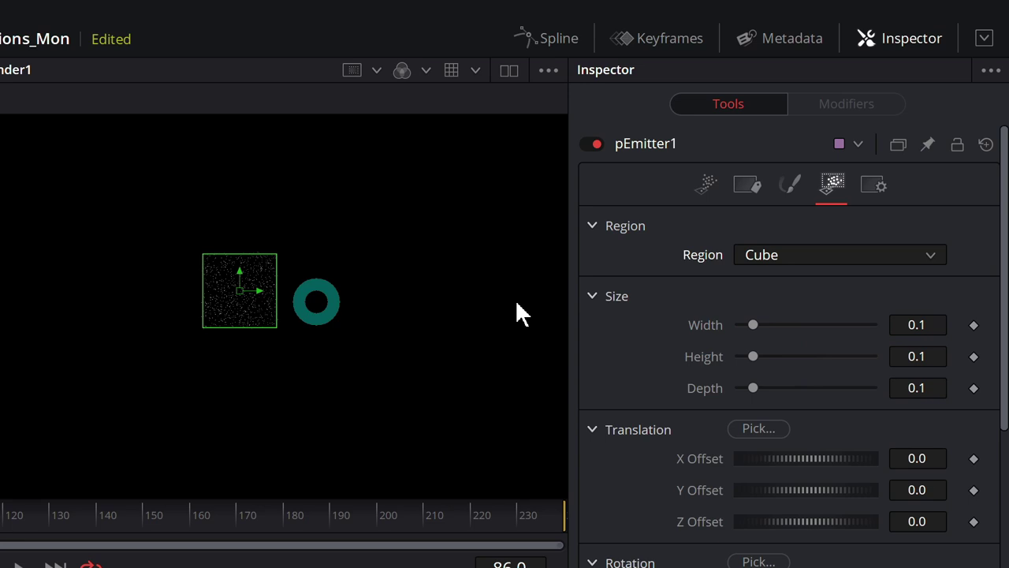
Size the cube region to width 1.0, height 0.583, depth 0.252 and recentre the view
scroll(473, 308, down, 2)
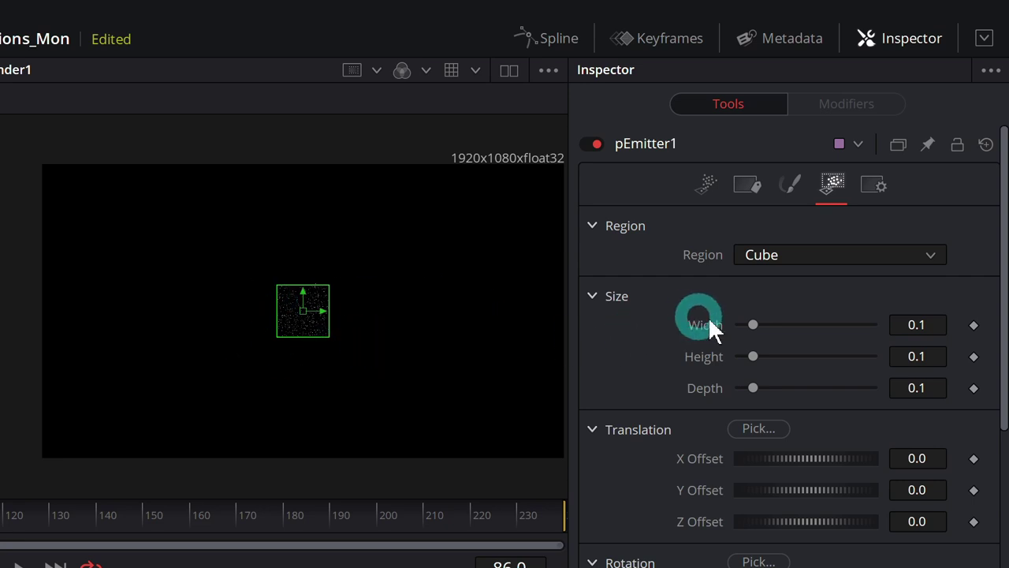
drag(755, 326, 975, 330)
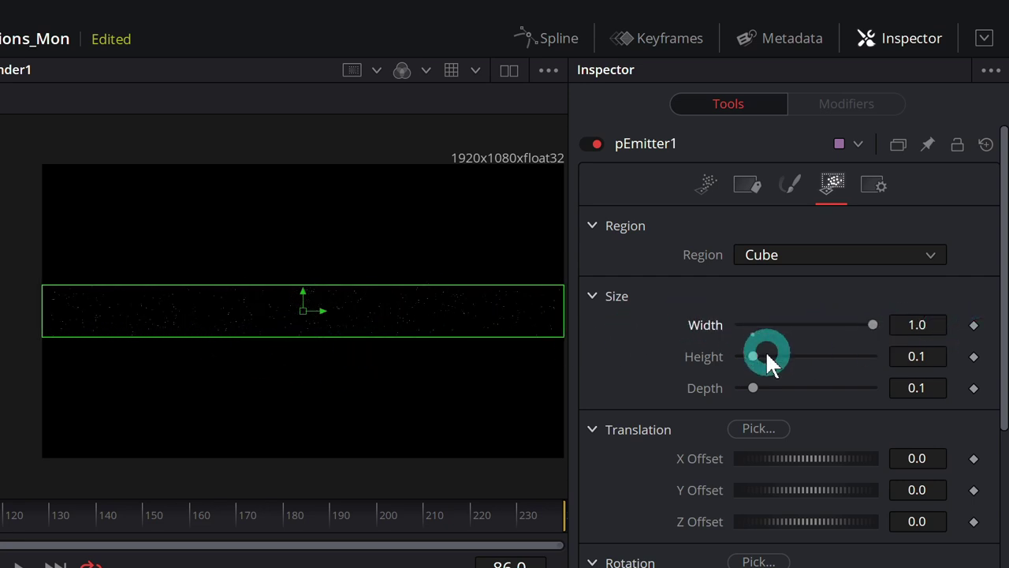
mouse_move(753, 357)
mouse_down()
mouse_move(942, 359)
mouse_move(793, 358)
mouse_move(814, 363)
mouse_up()
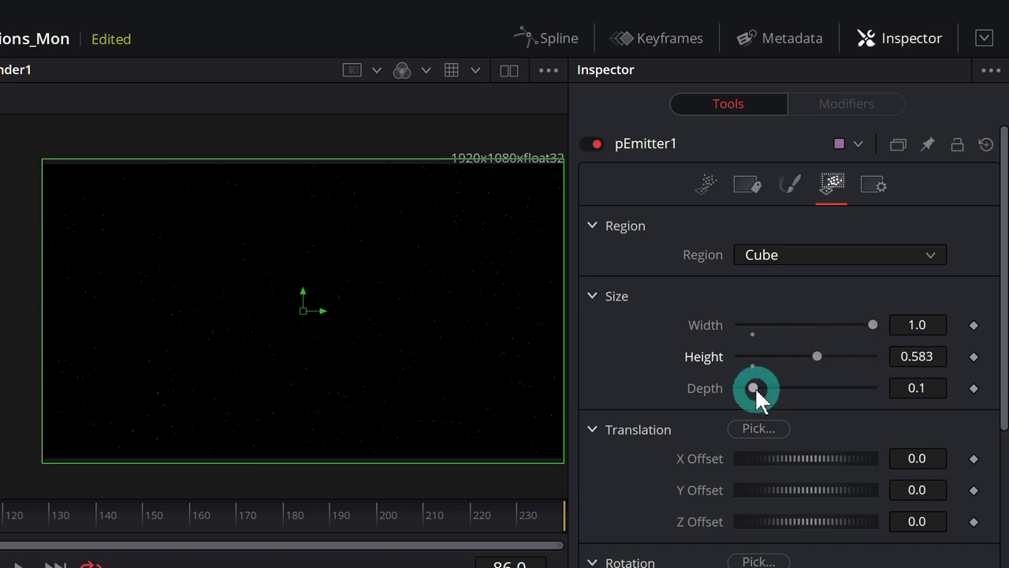
drag(755, 389, 775, 388)
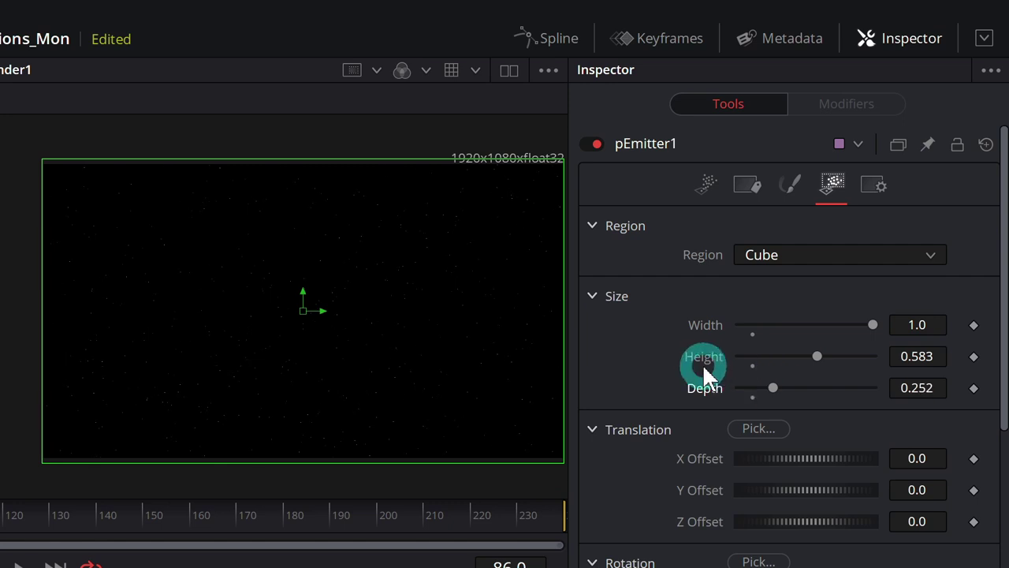
click(390, 336)
scroll(394, 343, up, 3)
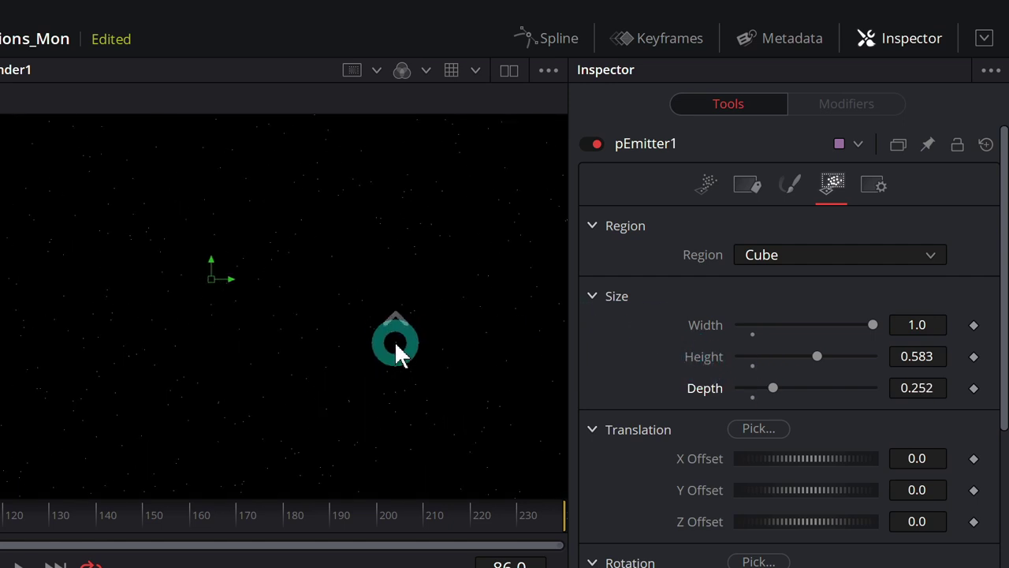
scroll(396, 347, up, 3)
scroll(397, 345, down, 2)
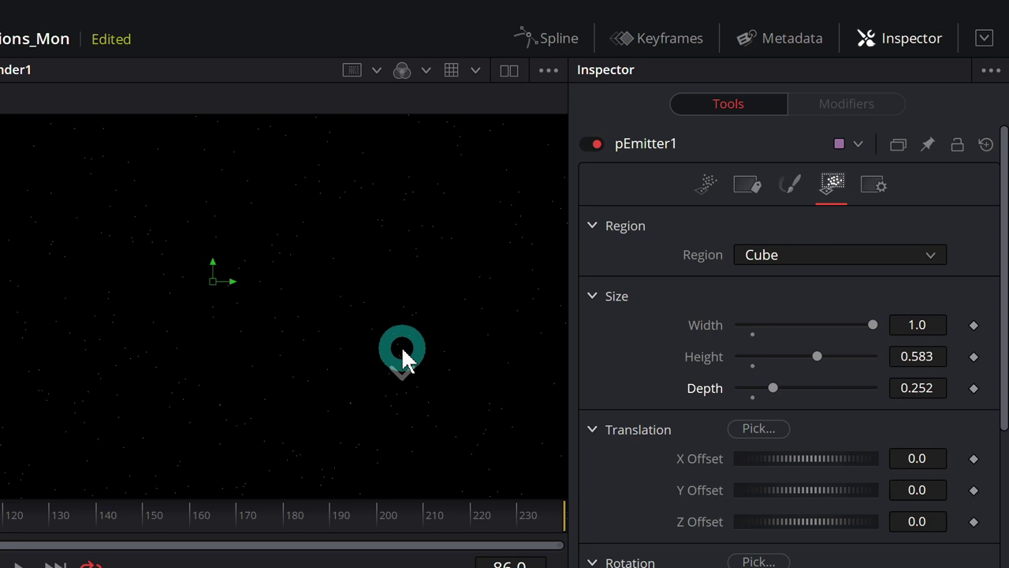
scroll(401, 346, down, 1)
scroll(401, 346, down, 1)
mouse_move(457, 304)
mouse_down()
mouse_move(327, 335)
mouse_move(372, 309)
mouse_up()
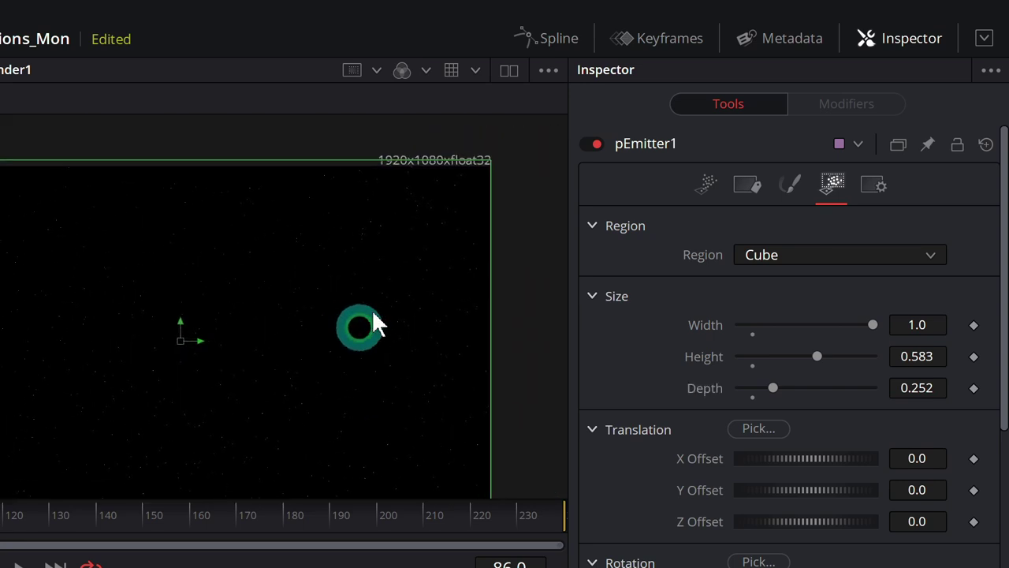
mouse_move(349, 343)
mouse_down()
mouse_move(378, 349)
mouse_move(373, 340)
mouse_up()
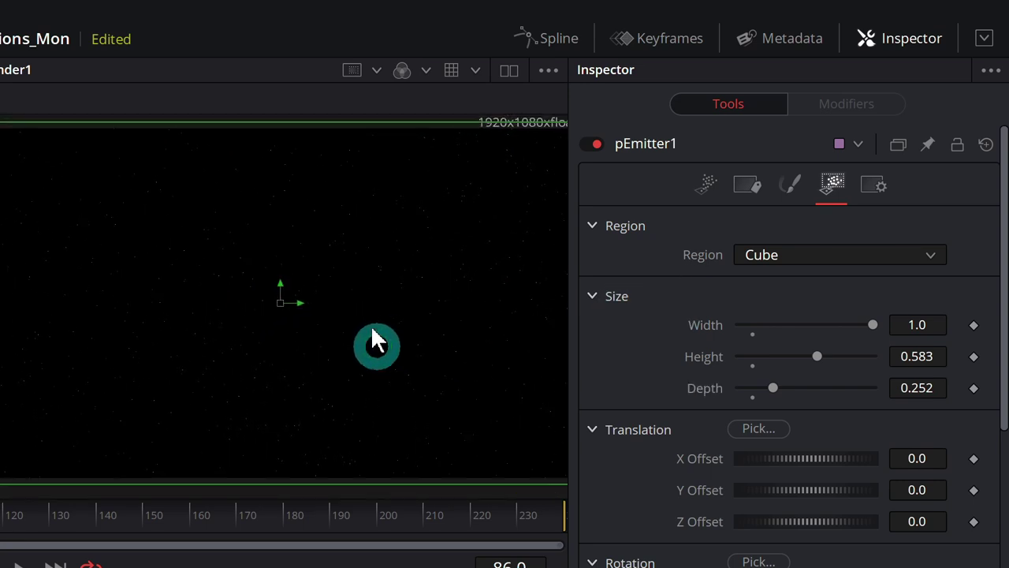
Reposition the emitter in frame and set the particle Style to Blob
click(790, 184)
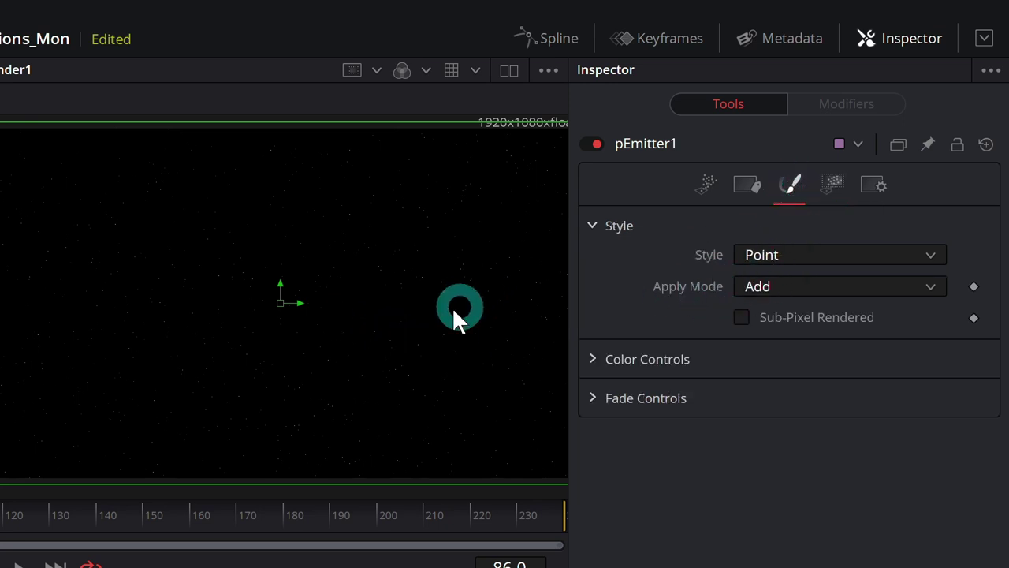
scroll(451, 311, up, 3)
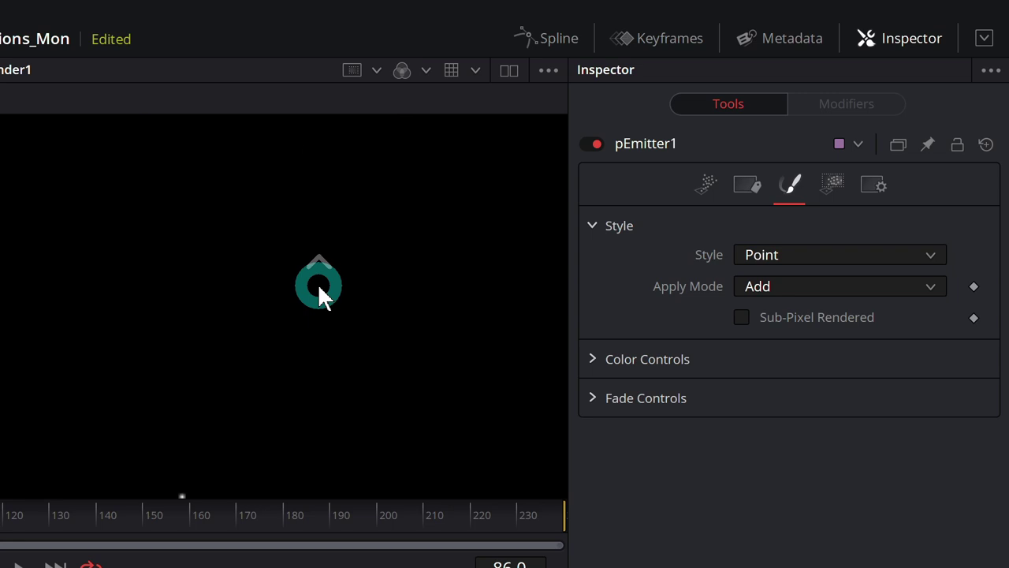
mouse_move(315, 283)
mouse_down()
mouse_move(141, 386)
mouse_move(229, 217)
mouse_move(306, 306)
mouse_move(287, 333)
mouse_move(359, 326)
mouse_move(332, 352)
mouse_up()
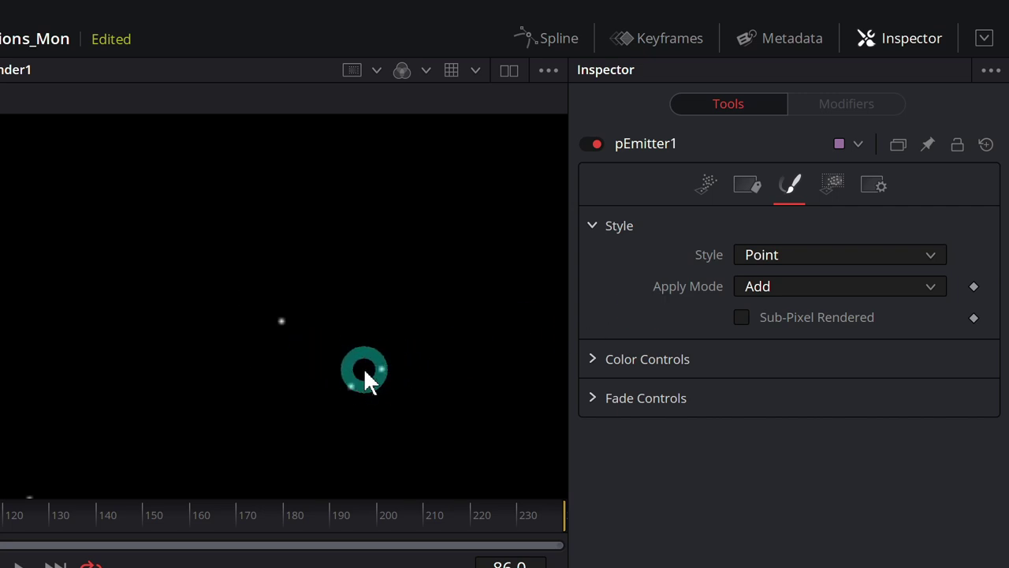
click(780, 254)
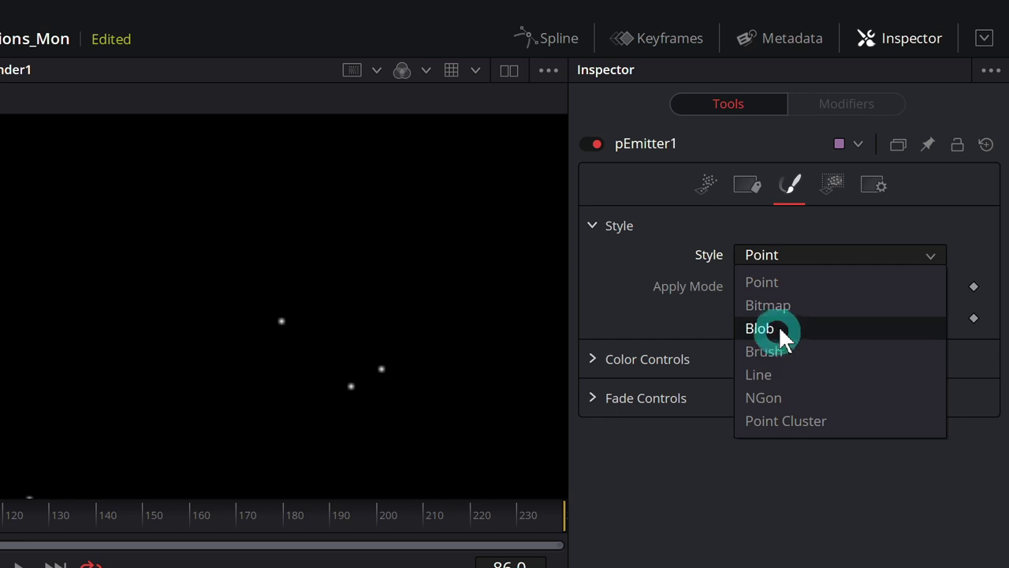
click(780, 330)
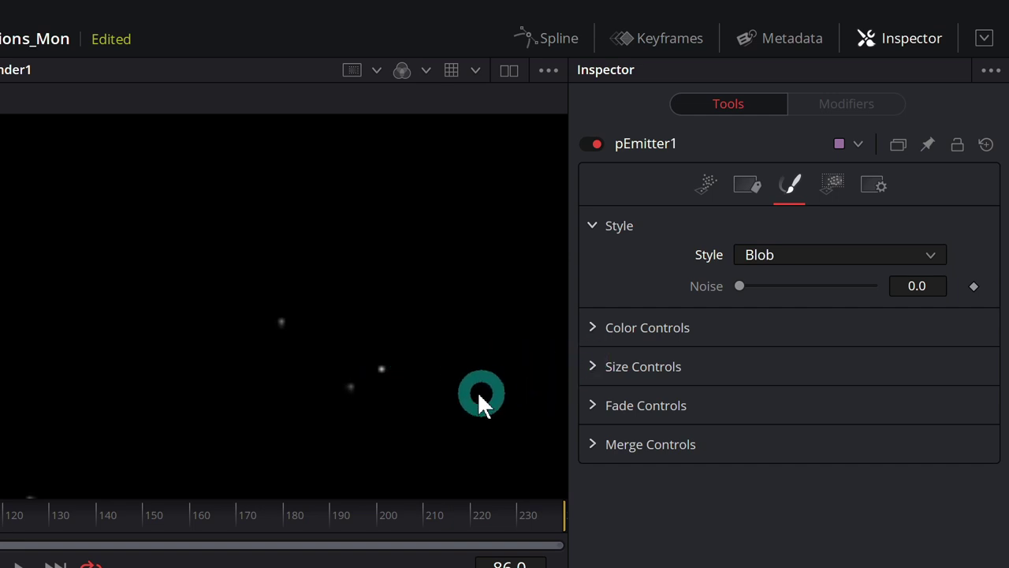
Set particle Size to about 0.17 and Size Variance to about 0.43
click(594, 366)
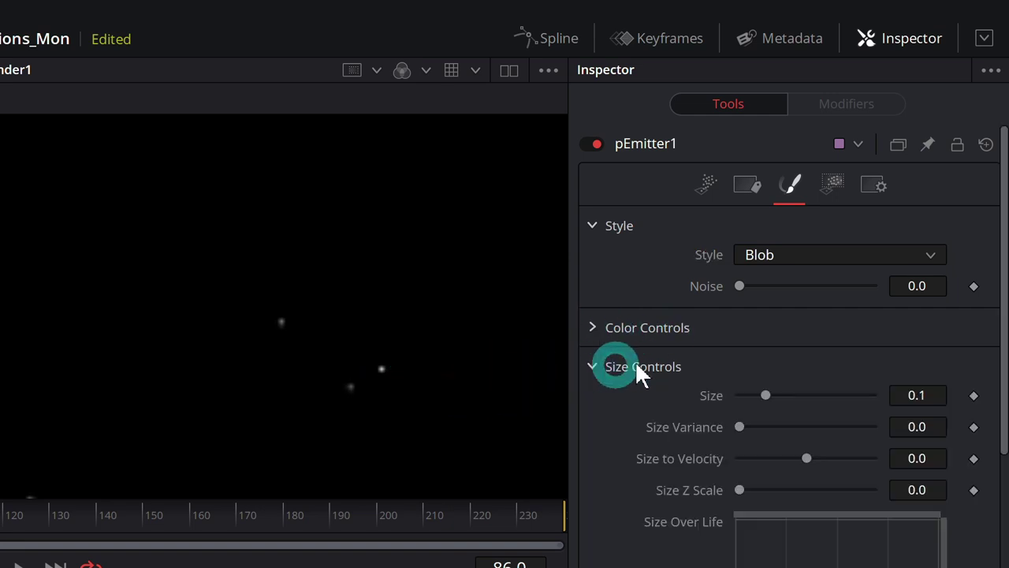
scroll(709, 347, down, 2)
drag(767, 311, 787, 313)
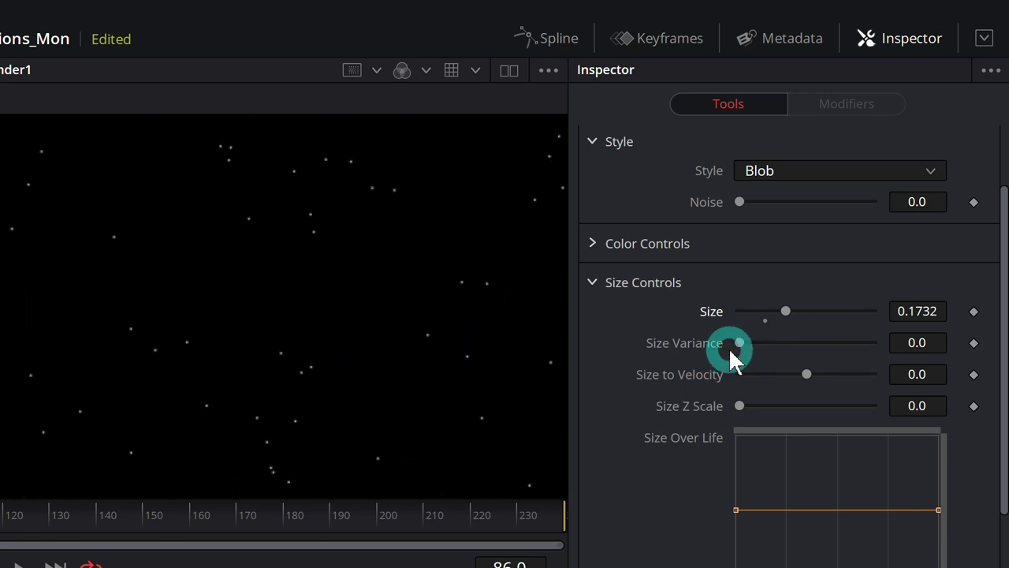
mouse_move(739, 342)
mouse_down()
mouse_move(971, 347)
mouse_move(845, 347)
mouse_up()
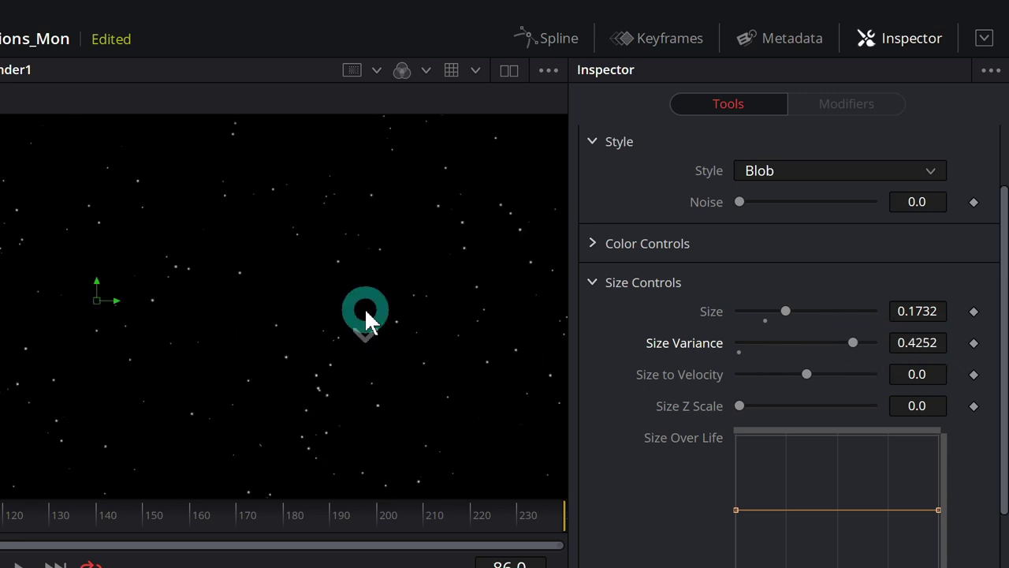
Tint the particles beige: hue 0.128, saturation 0.229, value 0.74
click(591, 327)
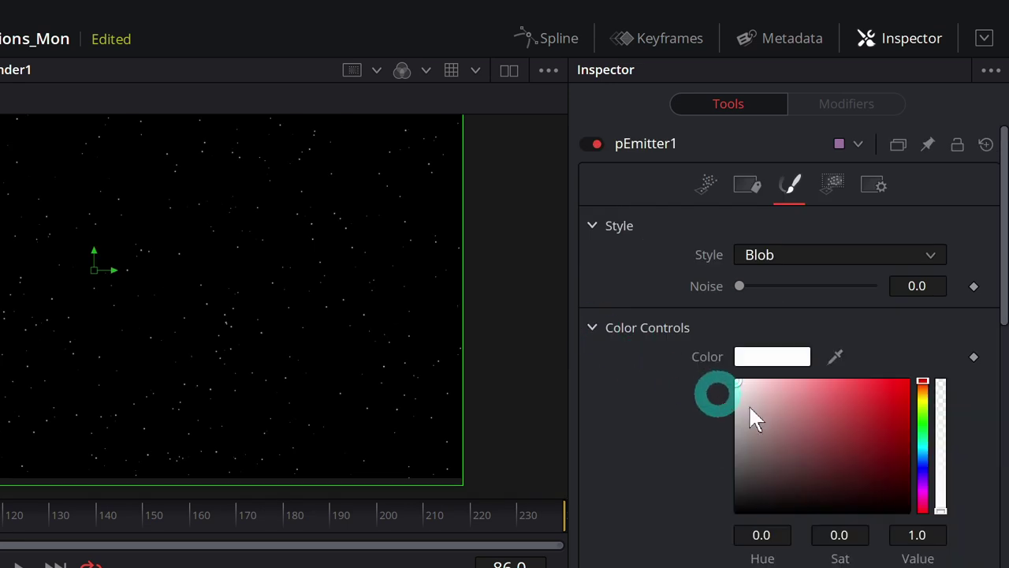
click(922, 392)
drag(922, 392, 923, 396)
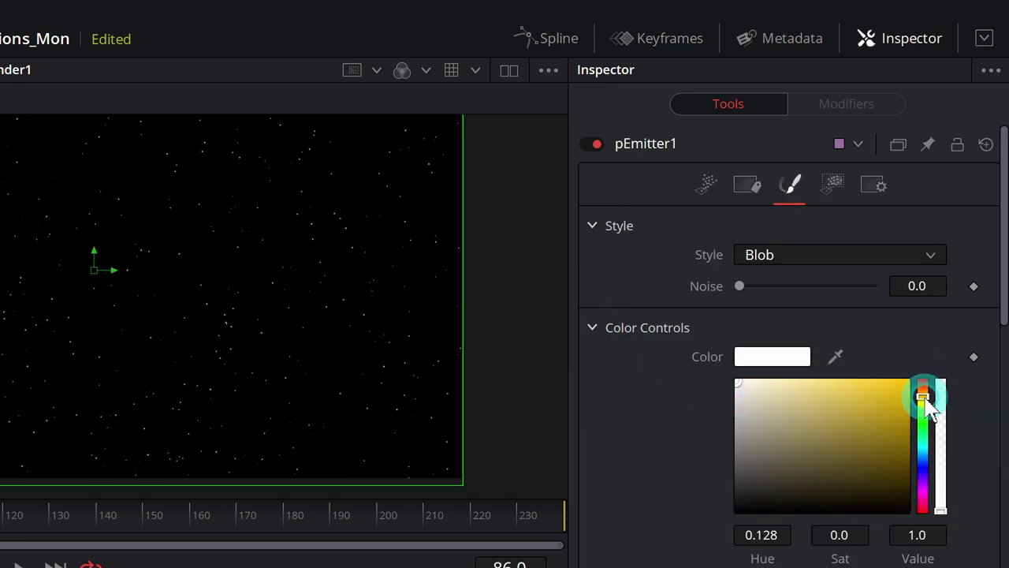
drag(757, 412, 774, 414)
mouse_move(347, 418)
mouse_down()
mouse_move(402, 390)
mouse_move(312, 408)
mouse_up()
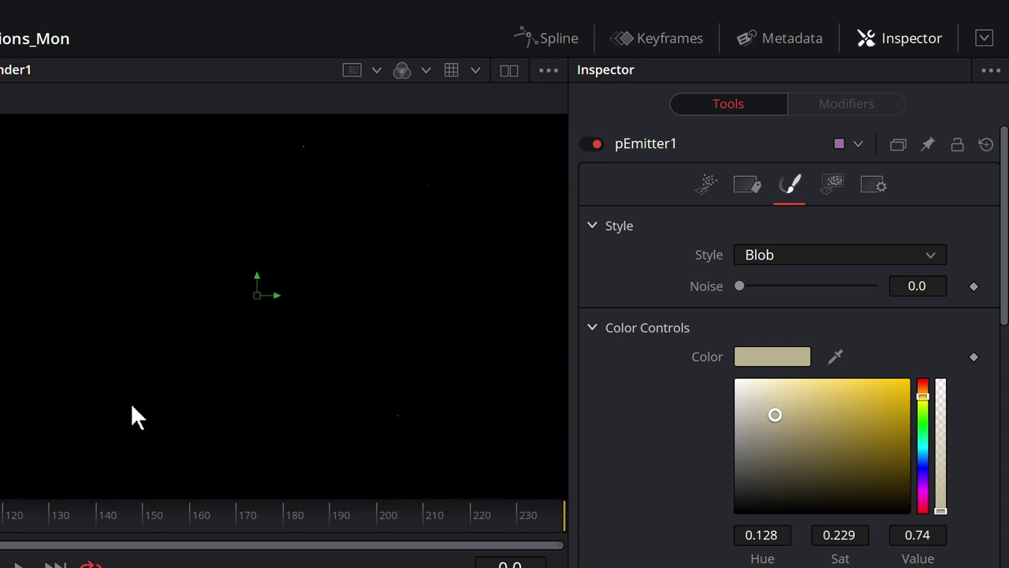
Play the animation to preview the beige dust particles
key(space)
drag(365, 371, 434, 369)
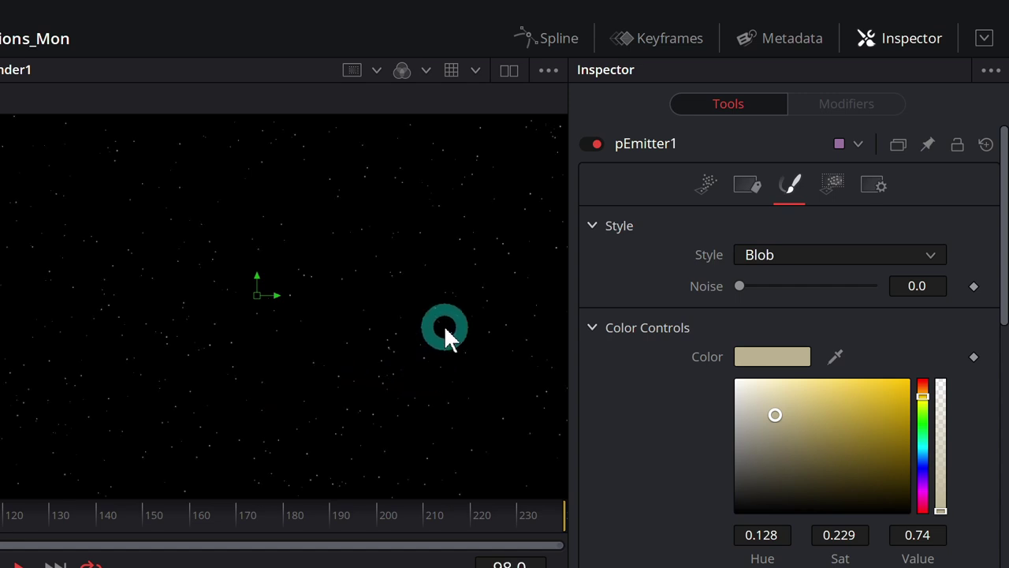
mouse_move(447, 335)
mouse_down()
mouse_move(360, 372)
mouse_move(394, 372)
mouse_move(467, 329)
mouse_move(383, 347)
mouse_move(443, 371)
mouse_up()
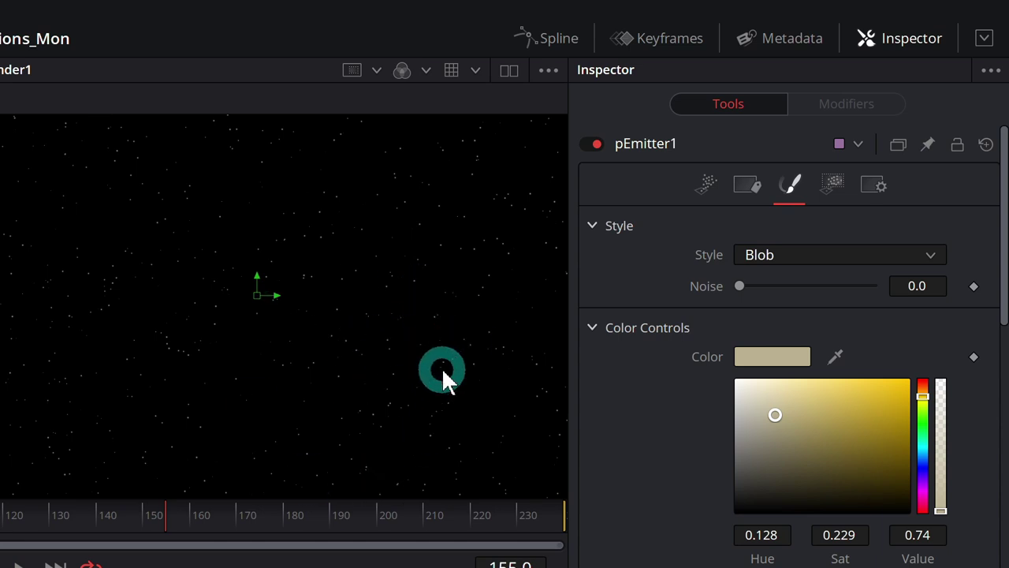
At frame 0, keyframe the emitter's particle Number at 200
click(707, 189)
mouse_move(736, 328)
mouse_down()
mouse_move(879, 328)
mouse_move(747, 339)
mouse_up()
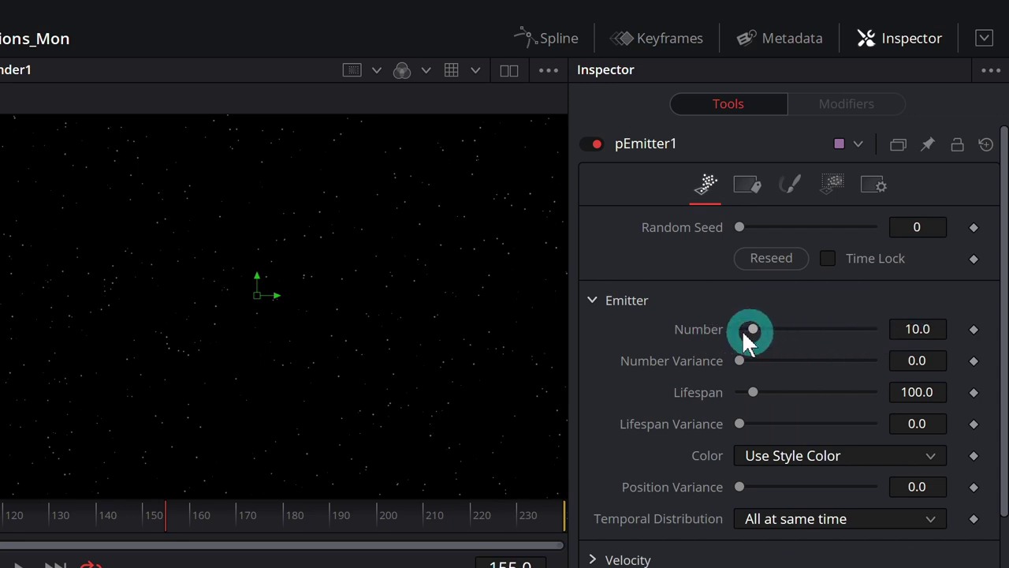
click(841, 329)
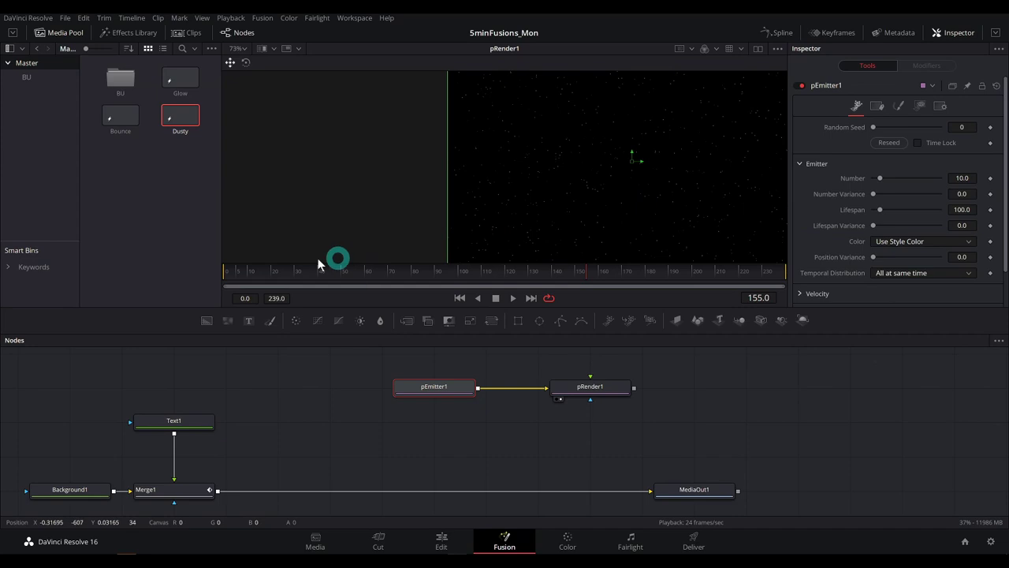
drag(292, 268, 209, 268)
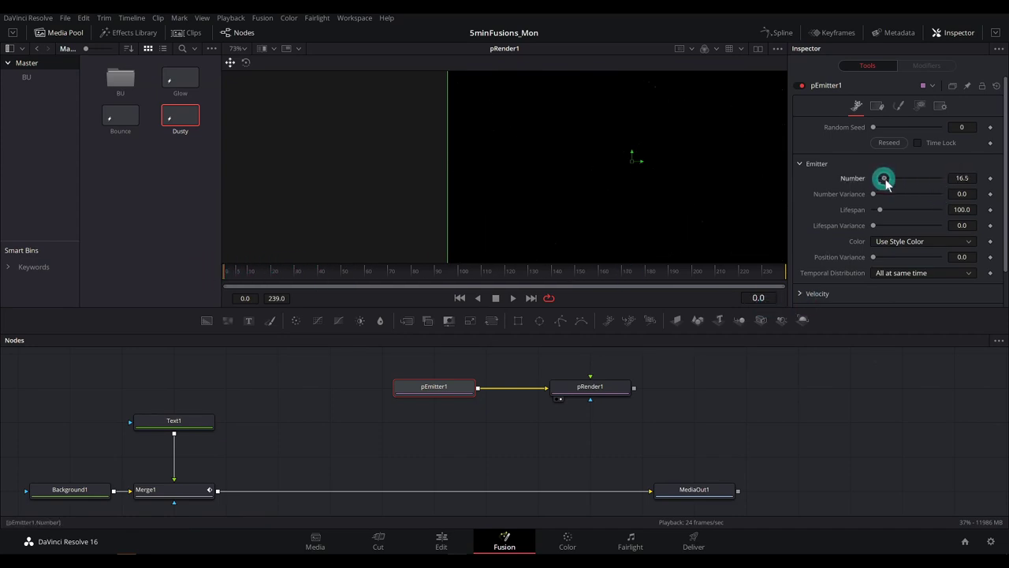
drag(885, 180, 954, 180)
text(200)
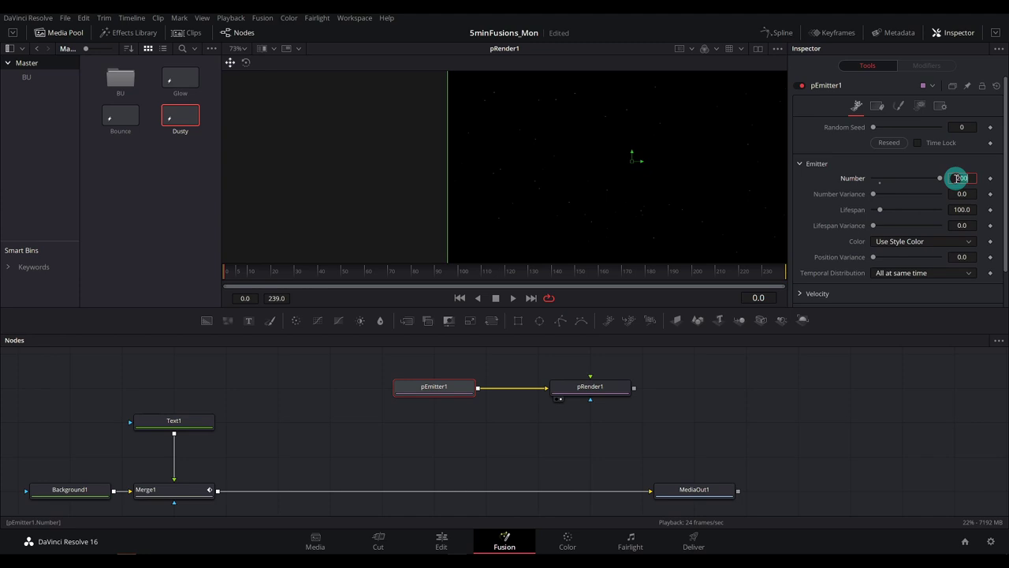
key(Return)
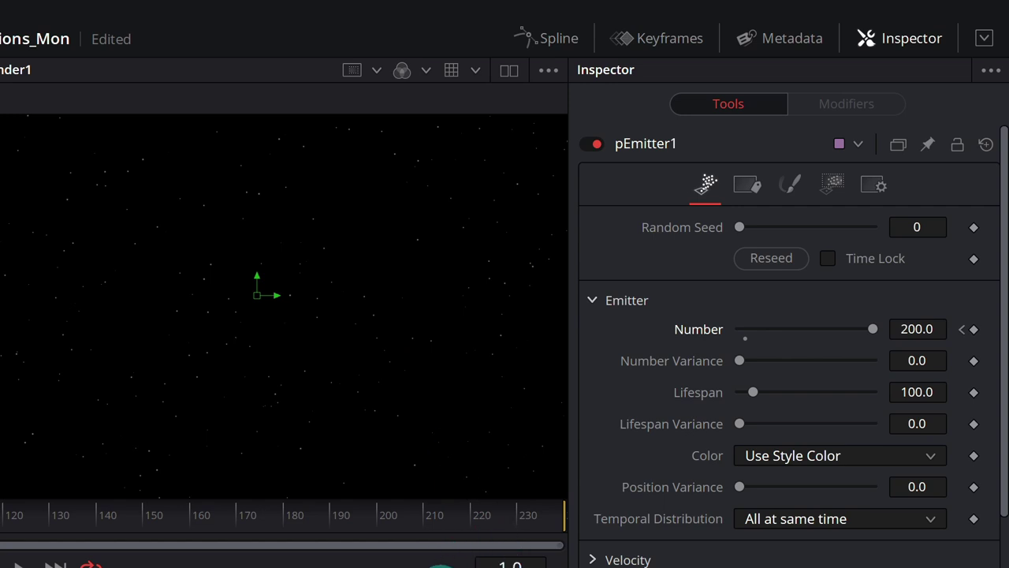
At frame 1, drop particle Number to 0 and play back to check emission
click(444, 559)
click(510, 547)
click(873, 329)
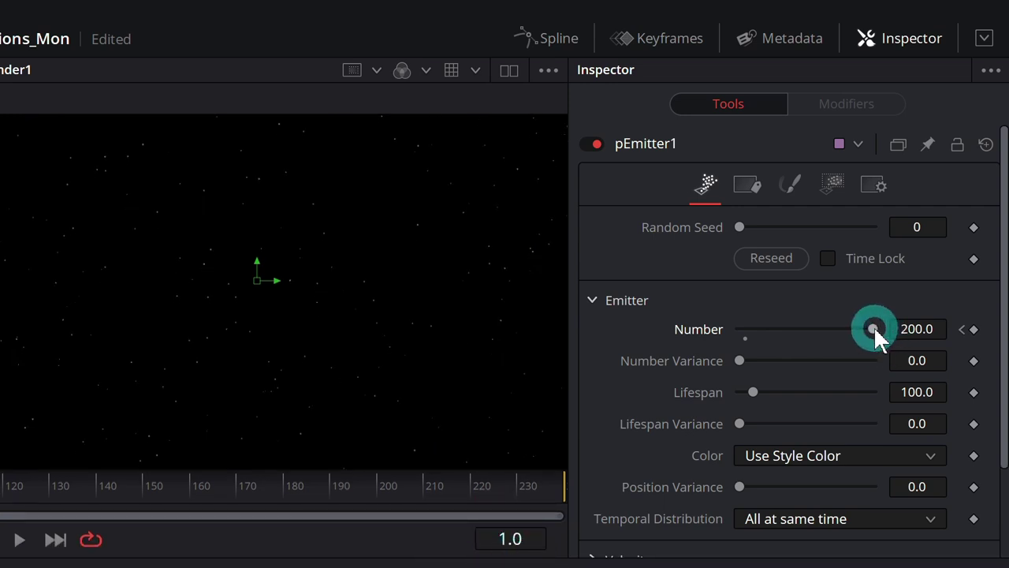
drag(874, 329, 505, 335)
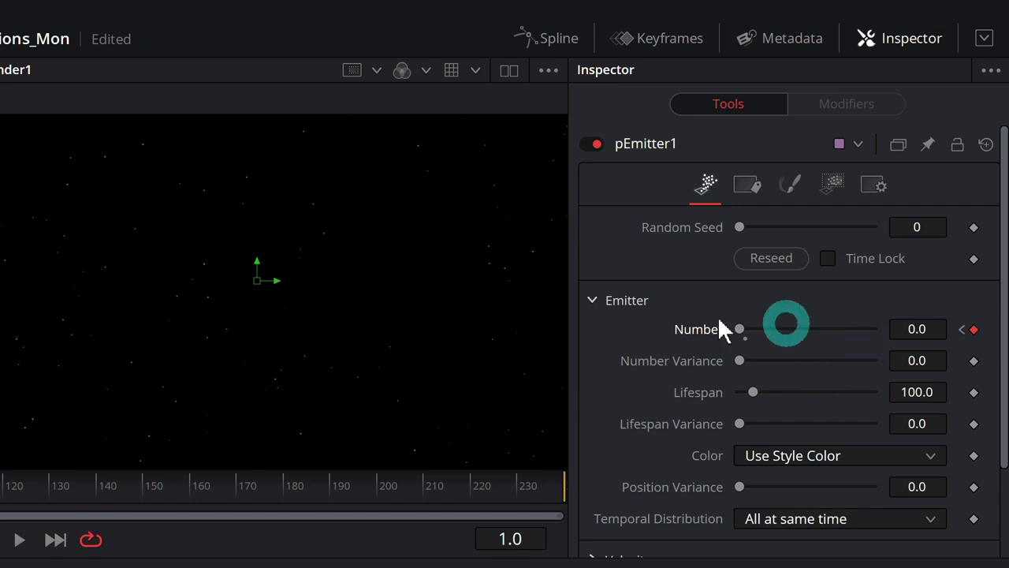
click(777, 335)
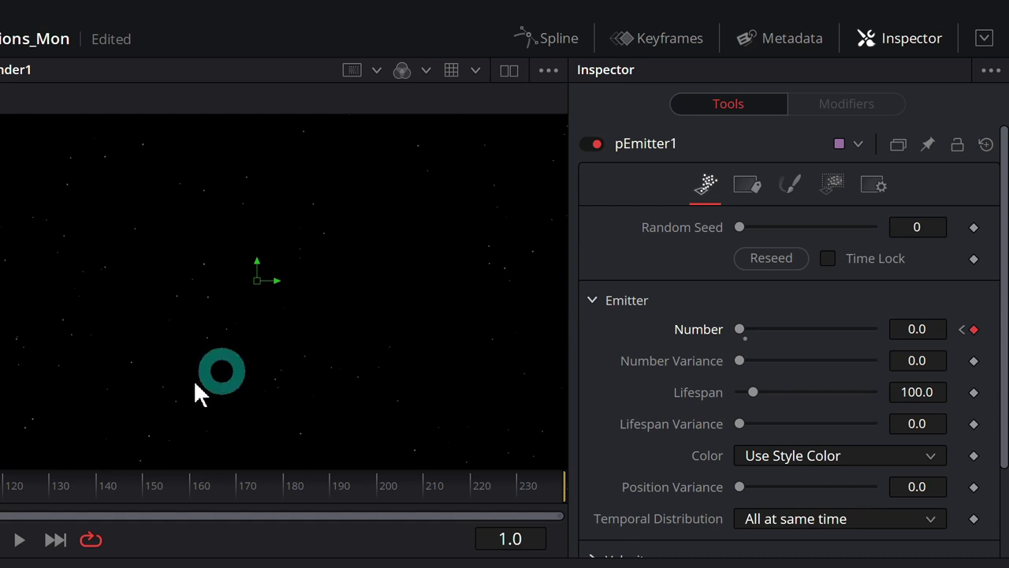
key(space)
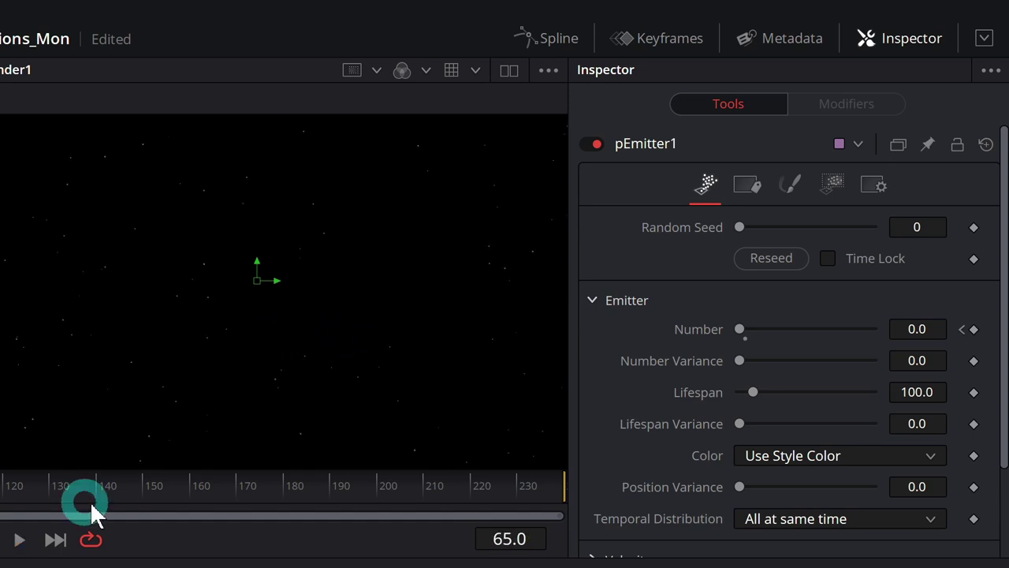
Set the particle Lifespan to 240 and scrub to frame 166 to inspect the dust
click(917, 394)
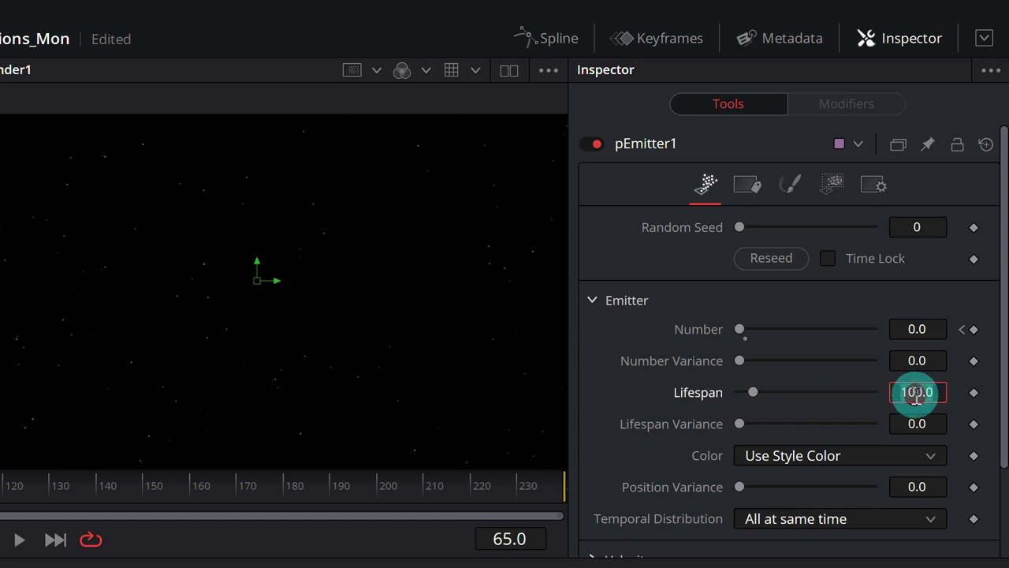
text(240)
key(Tab)
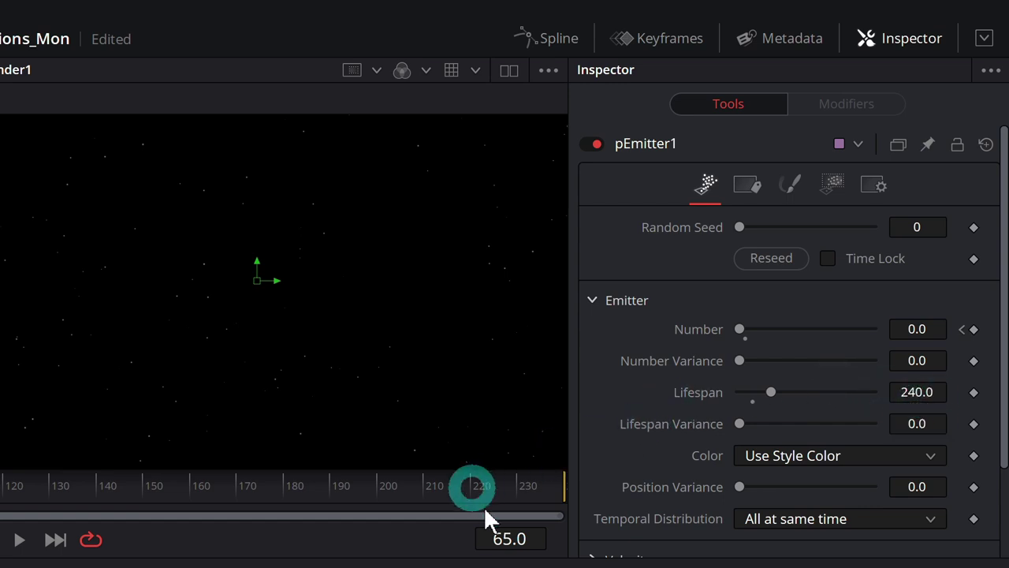
mouse_move(534, 495)
mouse_down()
mouse_move(196, 484)
mouse_move(182, 493)
mouse_move(45, 497)
mouse_move(78, 492)
mouse_up()
click(163, 489)
click(229, 500)
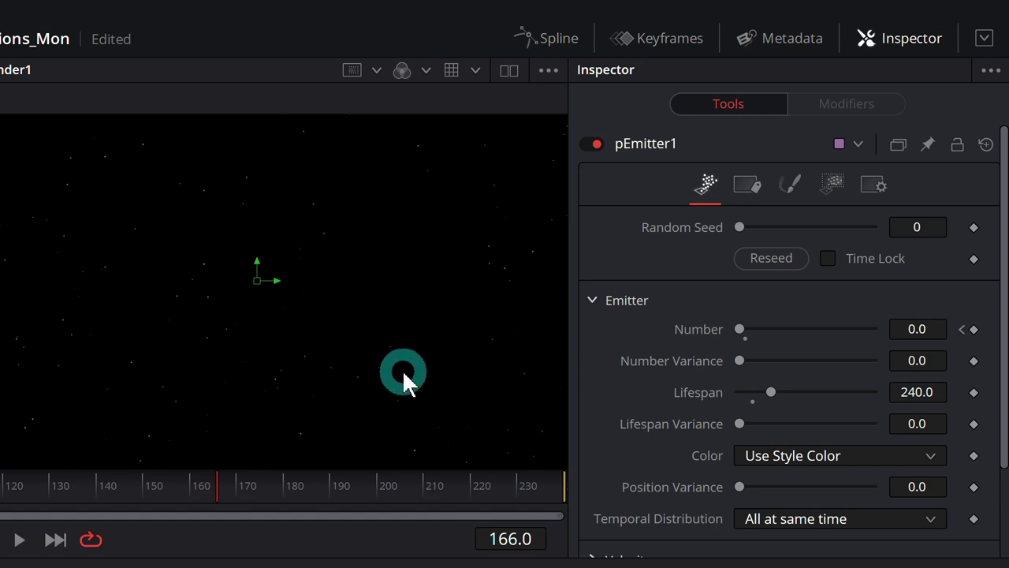
scroll(642, 376, down, 3)
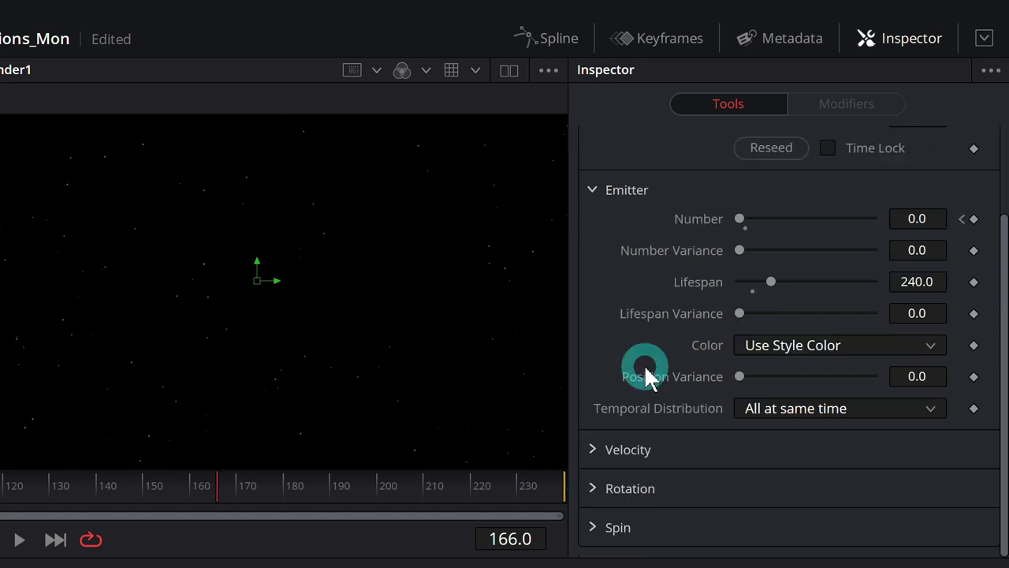
click(593, 450)
scroll(630, 465, down, 4)
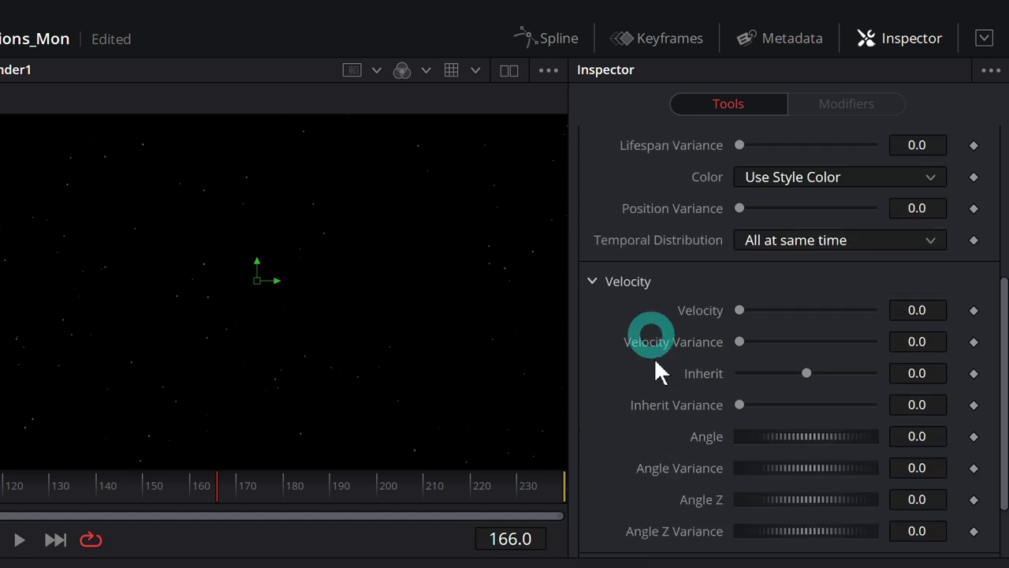
click(601, 285)
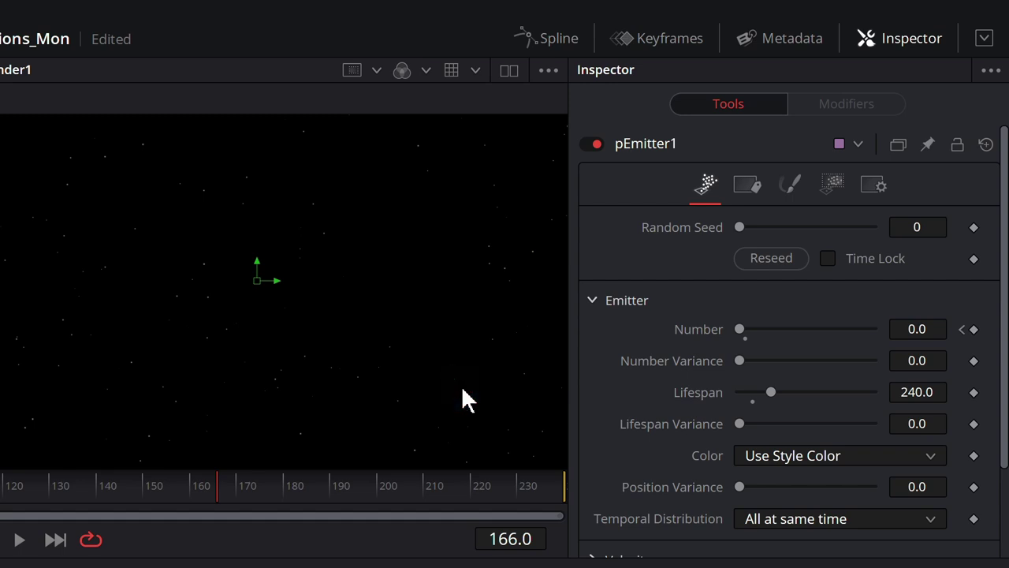
drag(298, 416, 290, 446)
mouse_move(377, 345)
mouse_down()
mouse_move(349, 342)
mouse_move(331, 306)
mouse_move(248, 539)
mouse_move(279, 363)
mouse_up()
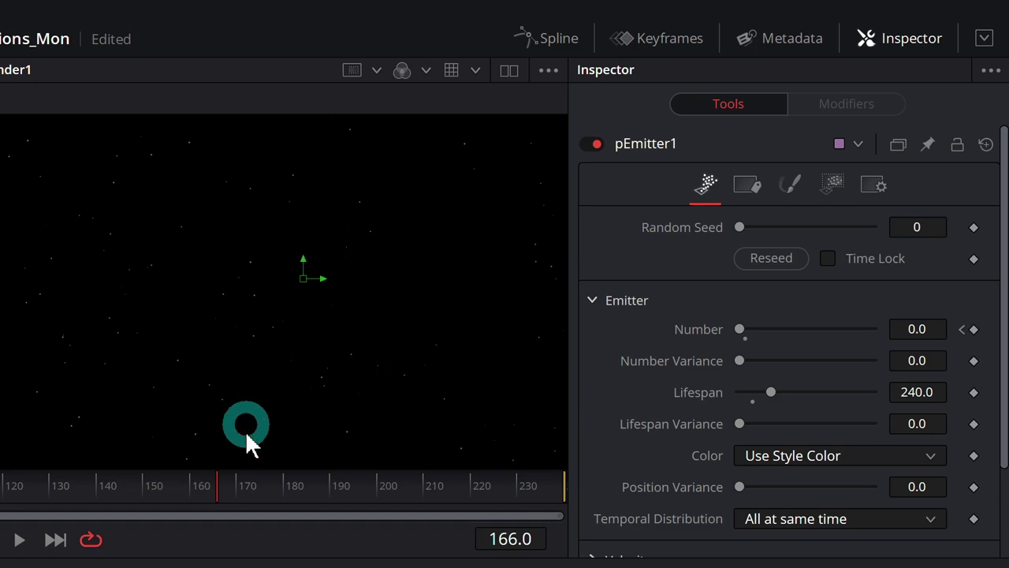
mouse_move(433, 373)
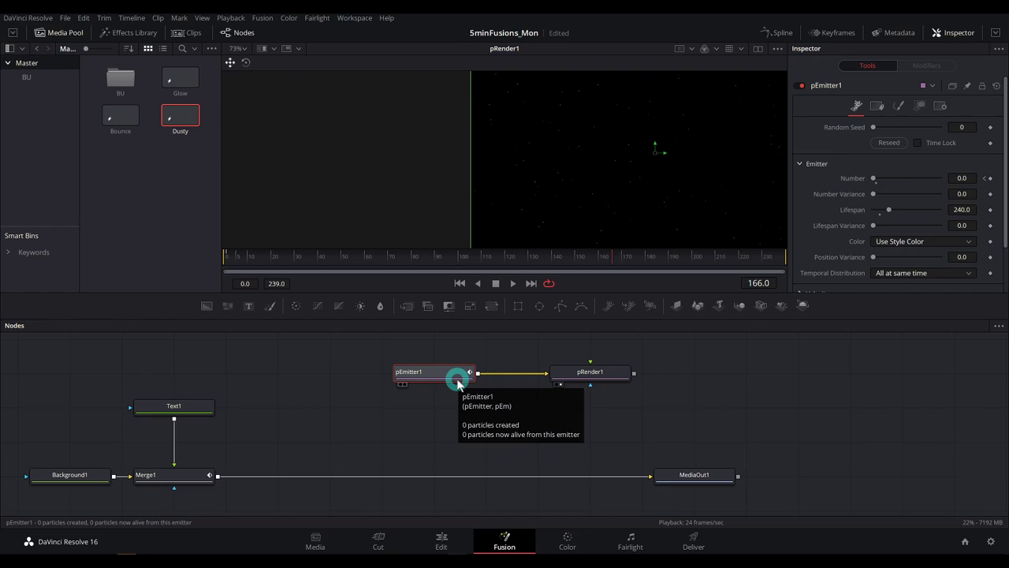
Search 'turb' in Select Tool and insert pTurbulence after pEmitter1
key(shift+space)
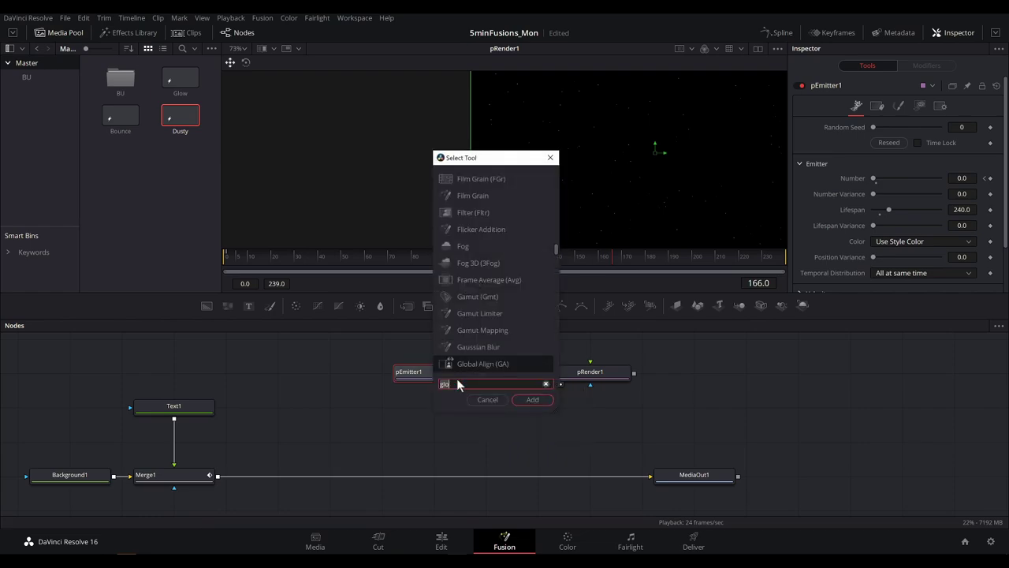
text(glo)
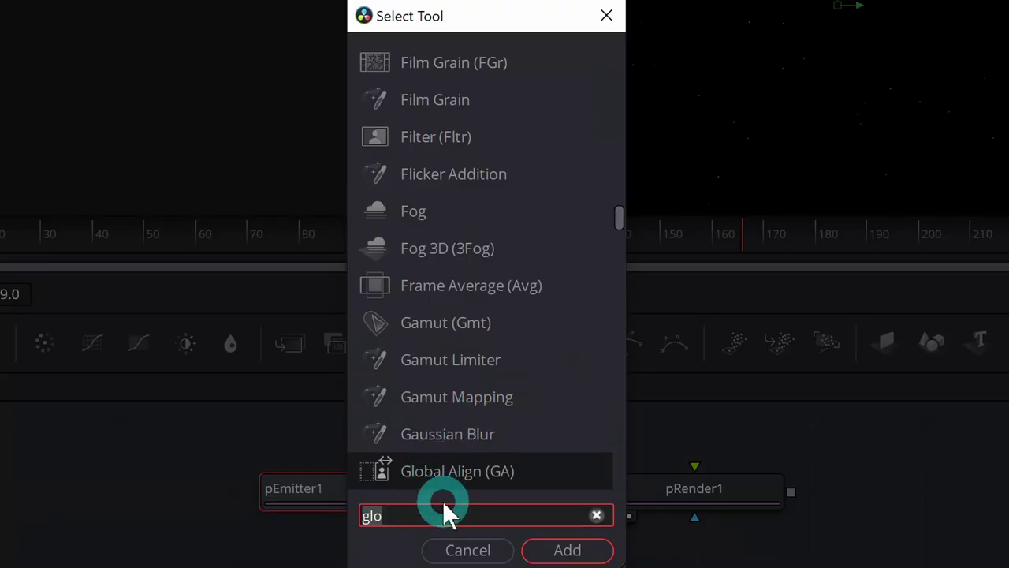
key(BackSpace)
key(BackSpace)
key(BackSpace)
text(turb)
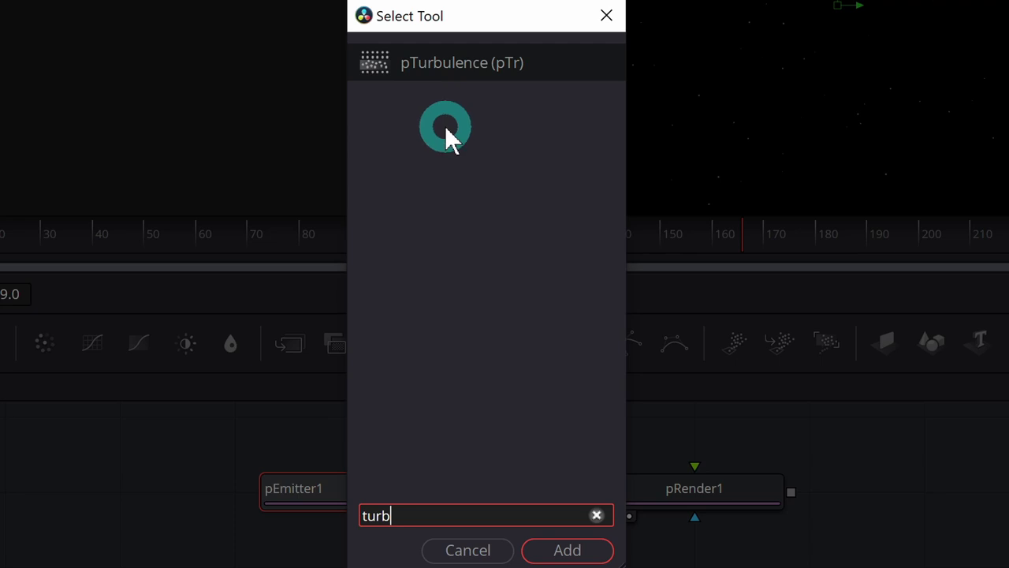
click(571, 549)
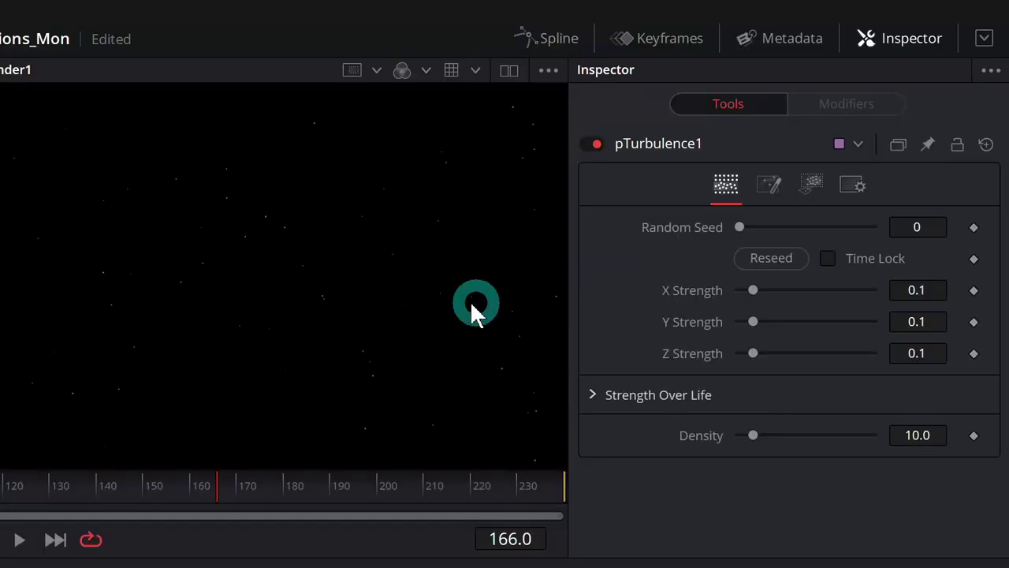
Watch the drifting dust, then drop pTurbulence1's X, Y and Z strengths to near zero
key(space)
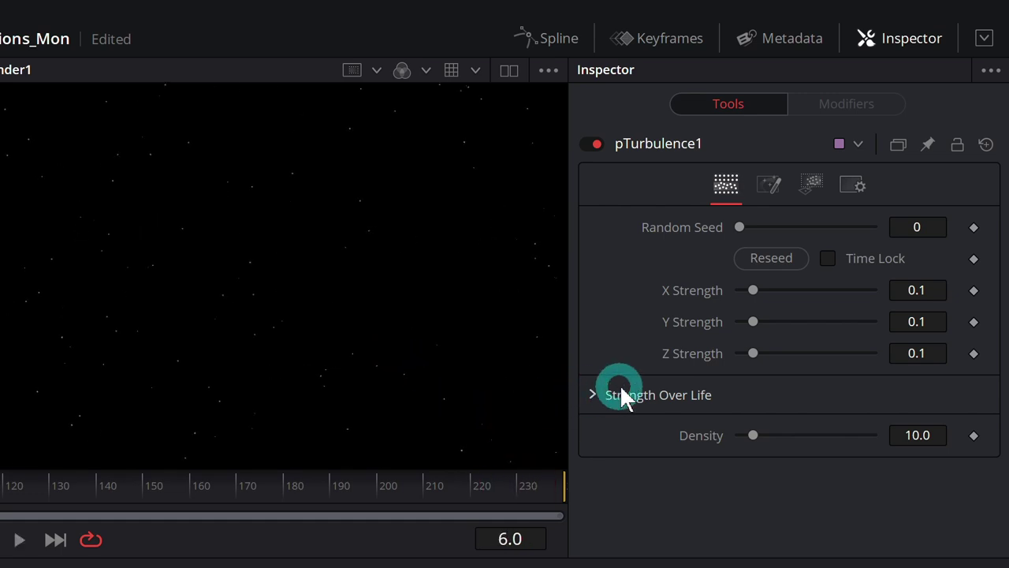
key(space)
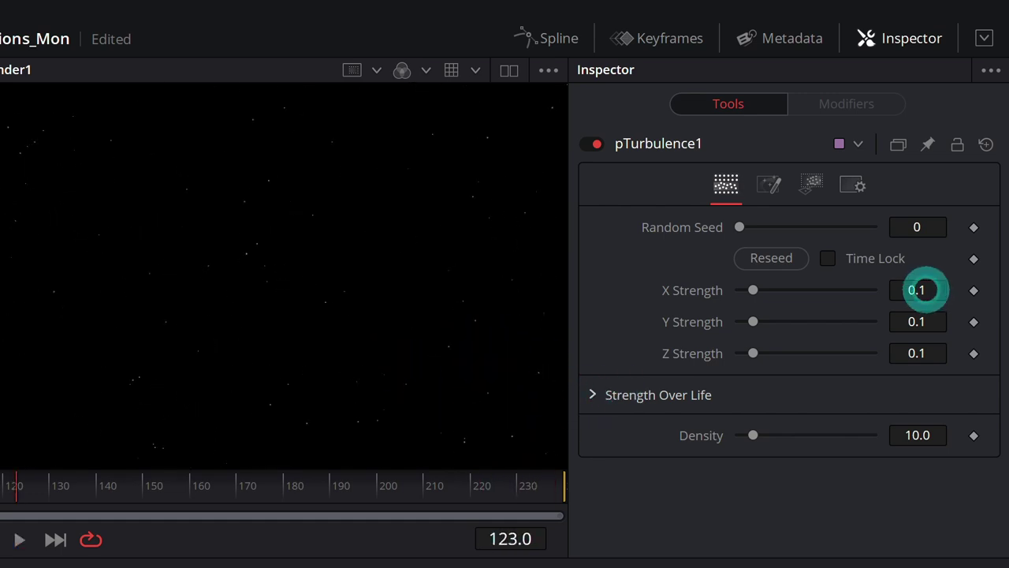
mouse_move(917, 289)
mouse_down()
mouse_move(820, 277)
mouse_move(600, 293)
mouse_up()
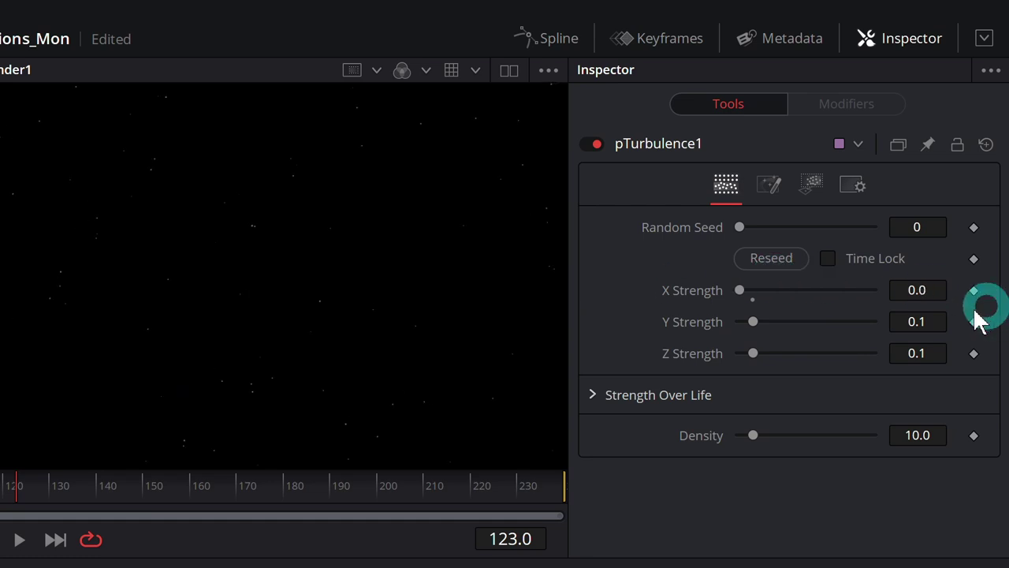
drag(753, 321, 655, 333)
drag(750, 353, 662, 354)
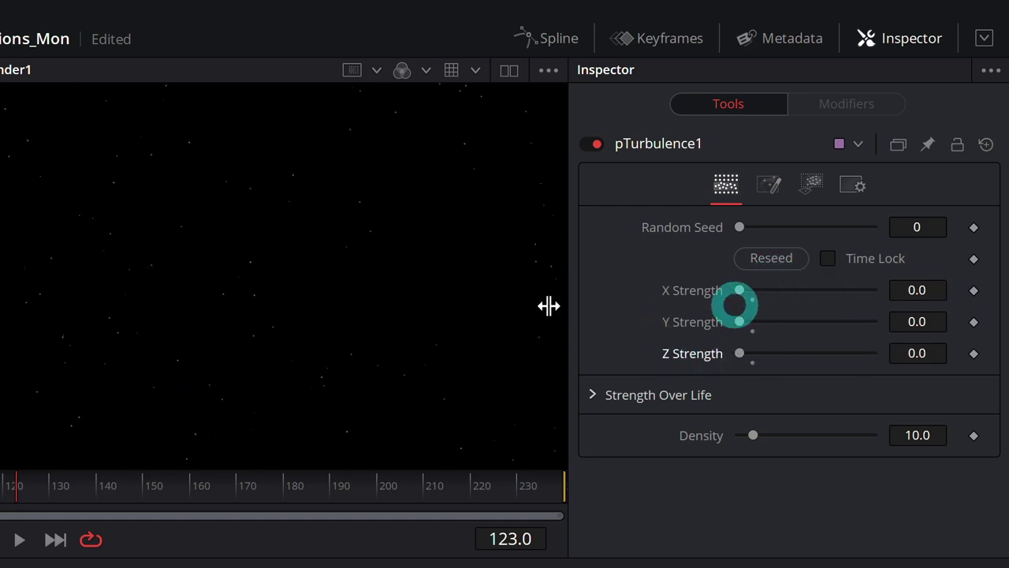
drag(740, 292, 748, 294)
Give Y strength a small value and enter X strength 0.013
click(379, 308)
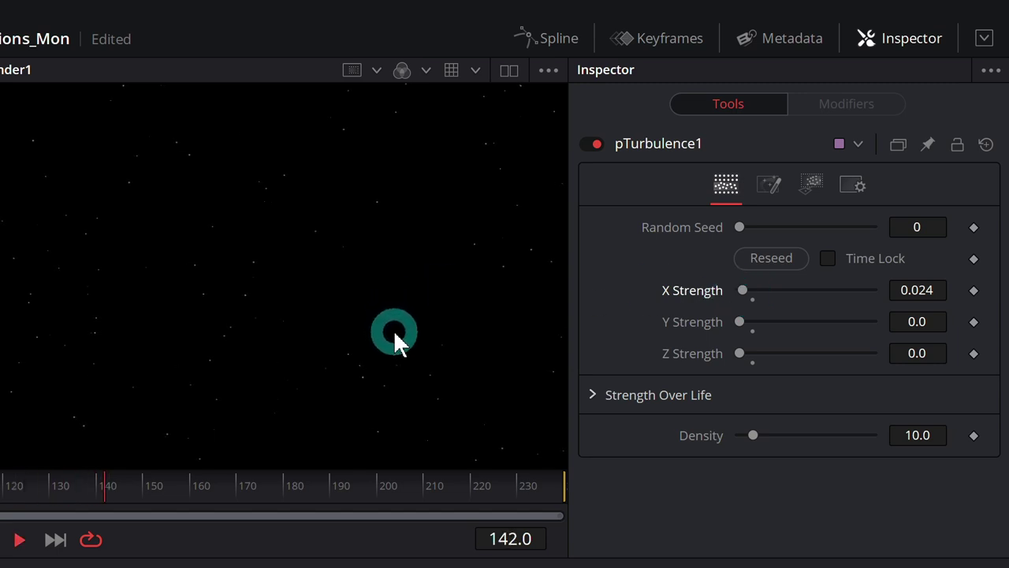
drag(739, 322, 745, 329)
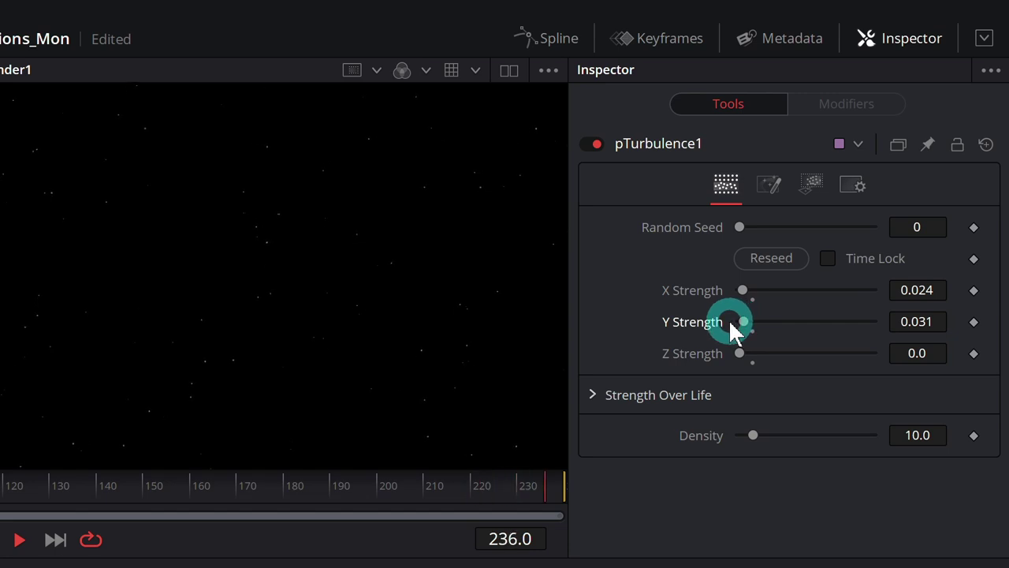
double_click(915, 322)
text(0.015)
click(928, 288)
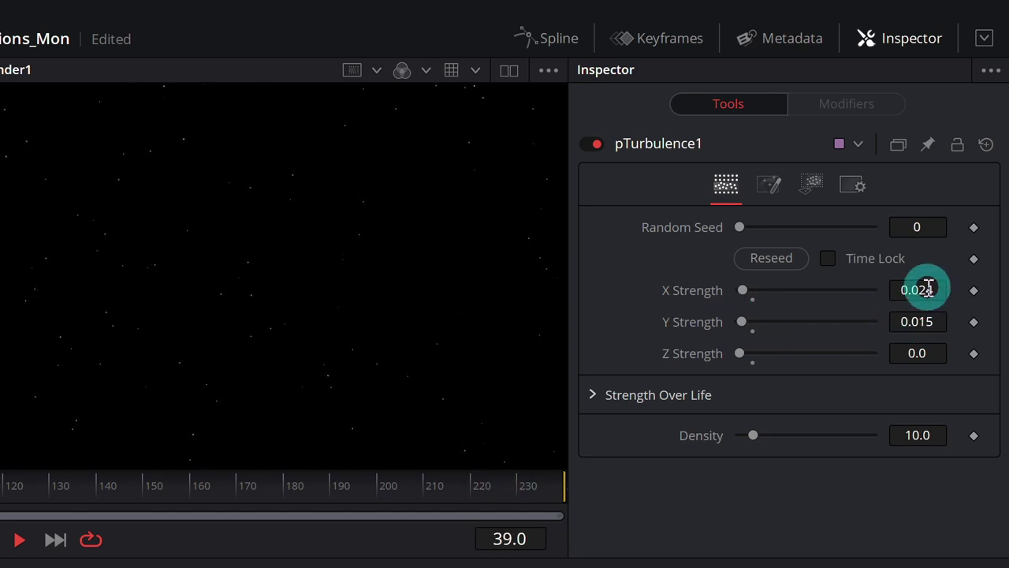
text(0.013)
key(Return)
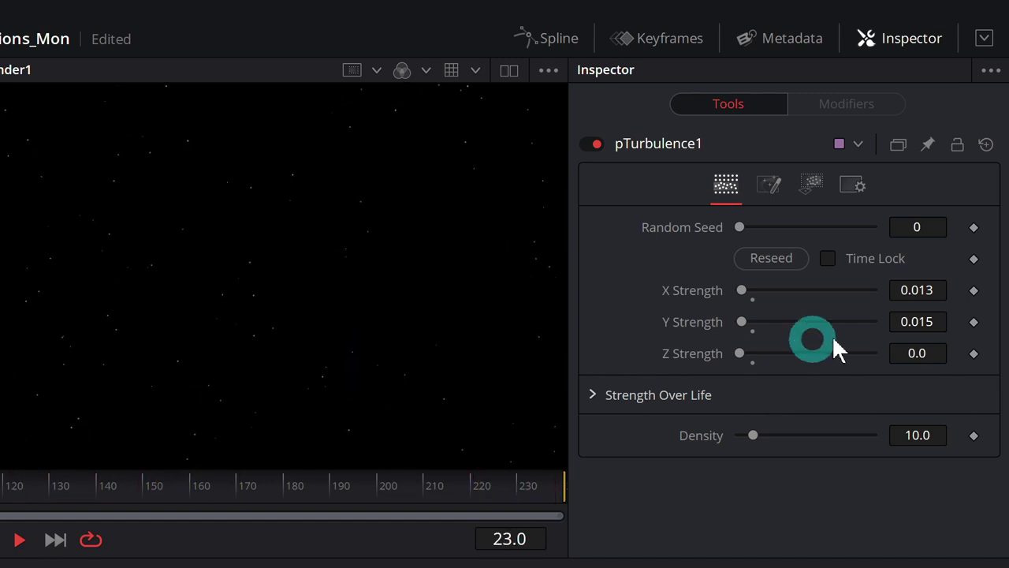
scroll(917, 322, down, 3)
scroll(918, 320, down, 4)
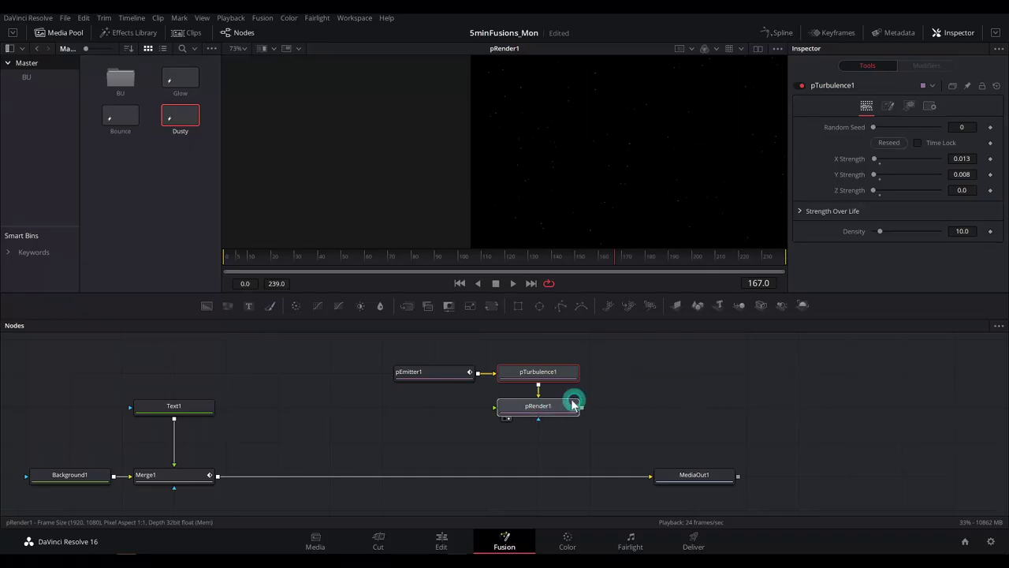
Stack the particle nodes vertically and merge pRender1 over the DUSTY text composite
click(540, 406)
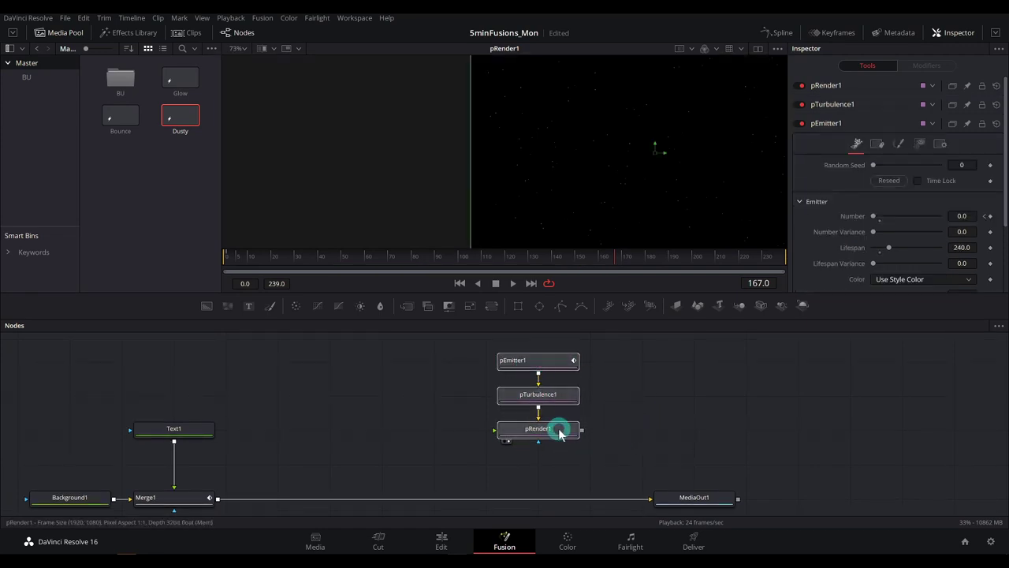
mouse_move(559, 428)
mouse_down()
mouse_move(412, 432)
mouse_move(544, 410)
mouse_move(567, 371)
mouse_up()
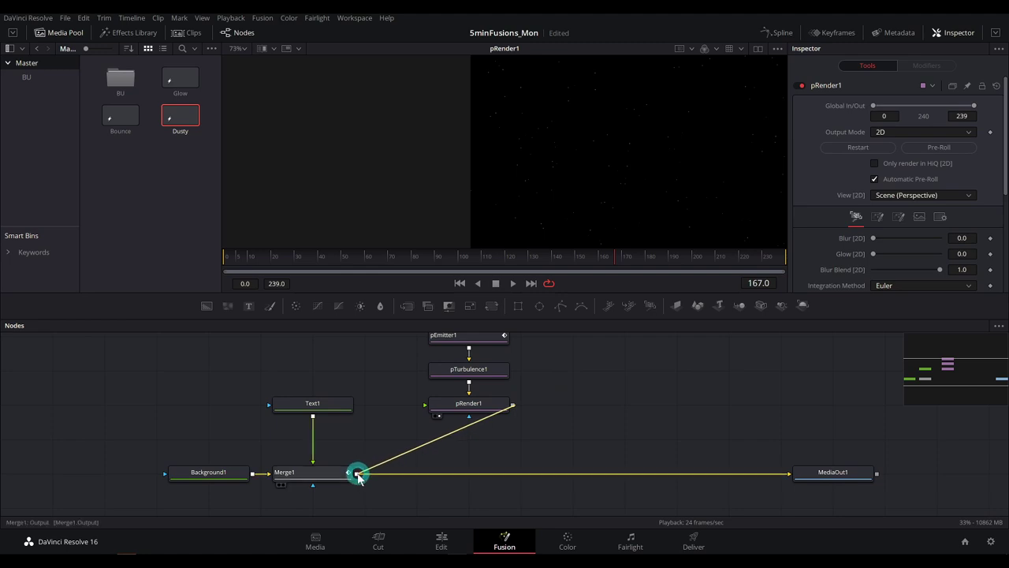
drag(422, 460, 357, 472)
View and play back MediaOut1, then add a new Background node
click(837, 478)
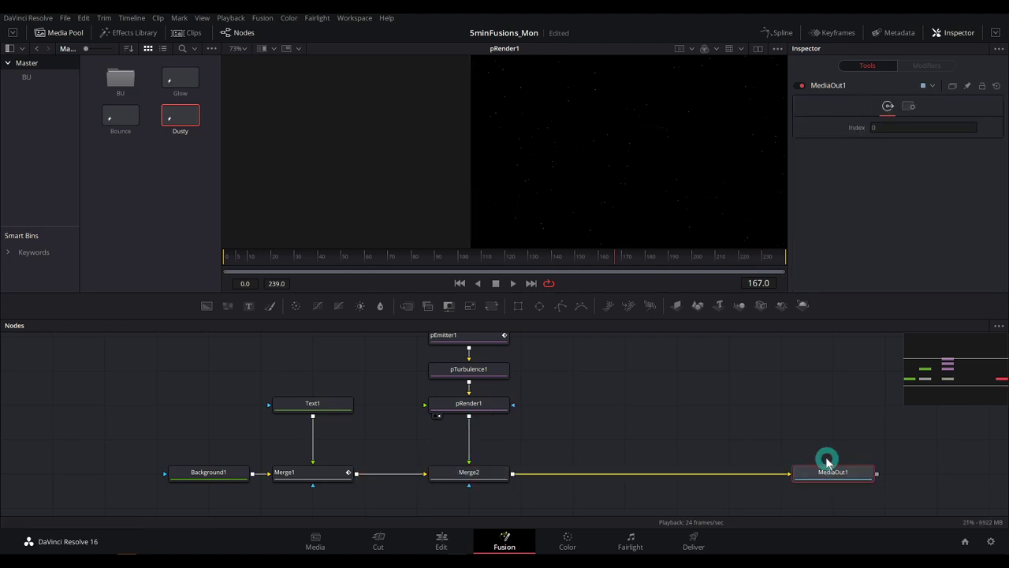
key(1)
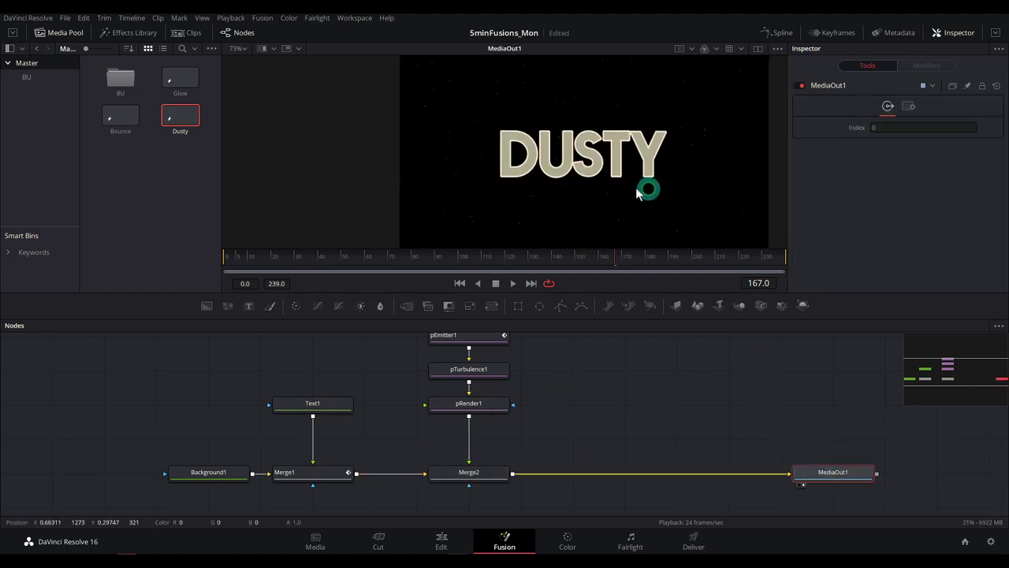
key(space)
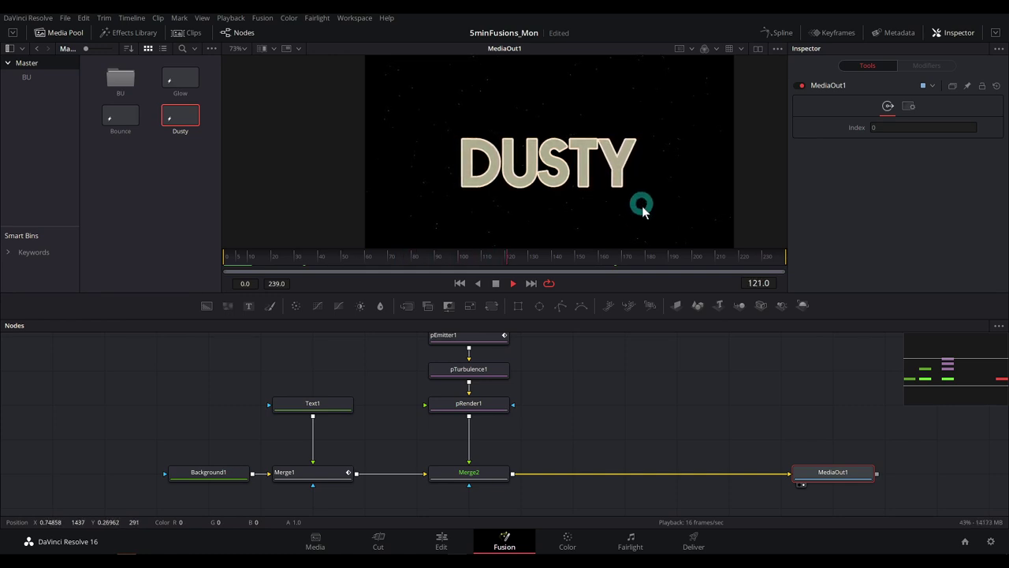
key(space)
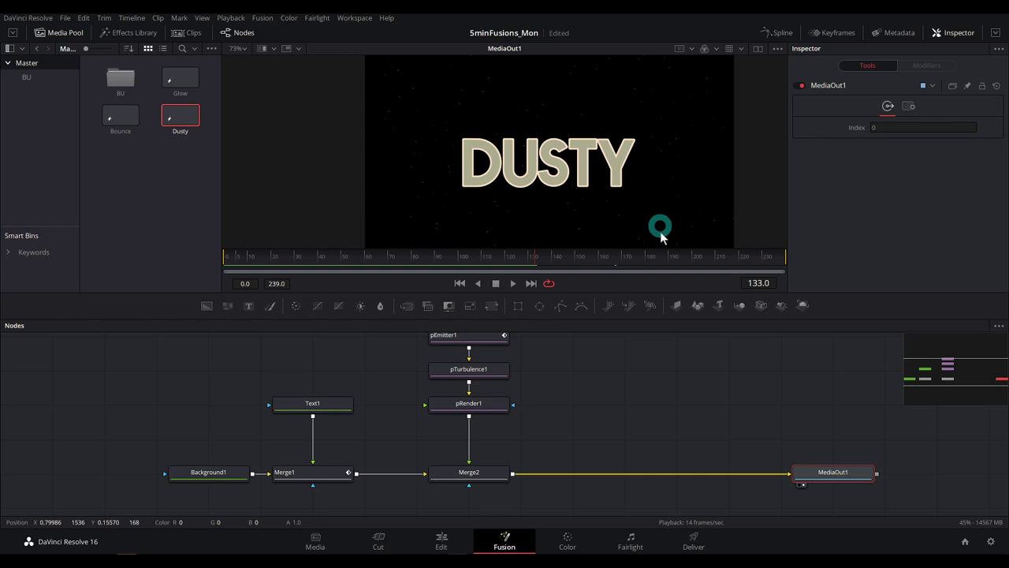
drag(643, 364, 575, 362)
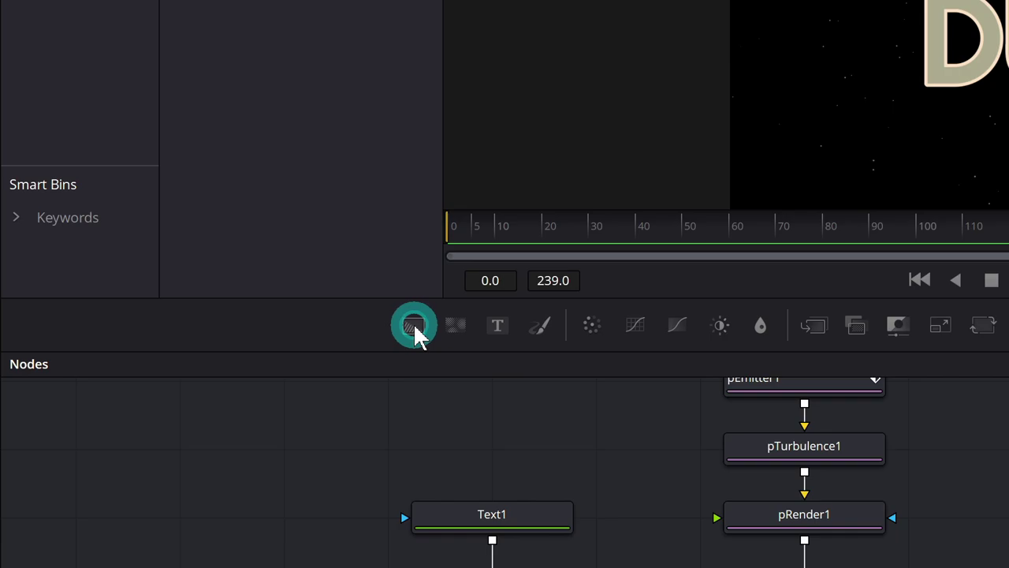
click(414, 325)
Link the new background toward Merge2 and color it light orange (Hue 0.104, Sat 0.5, Value 0.937)
click(587, 284)
mouse_move(673, 305)
mouse_down()
mouse_move(426, 426)
mouse_move(405, 422)
mouse_up()
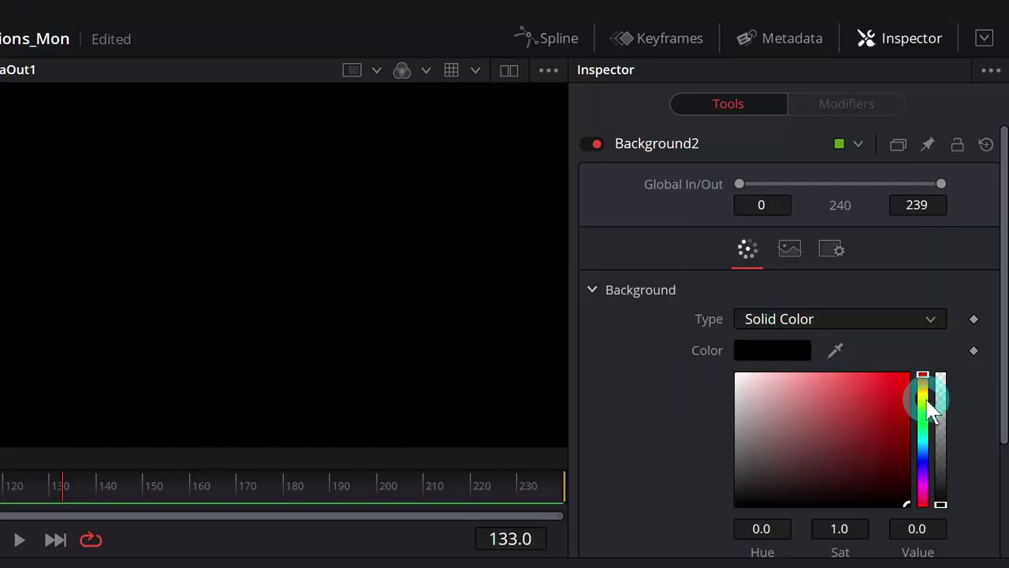
drag(923, 383, 922, 387)
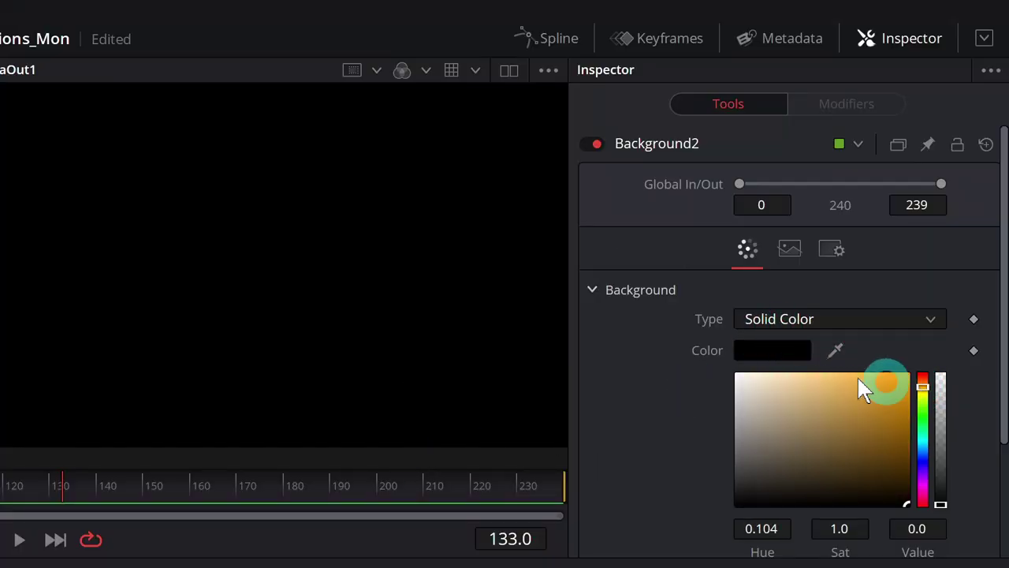
click(816, 379)
mouse_move(814, 378)
mouse_down()
mouse_move(851, 393)
mouse_move(824, 396)
mouse_move(815, 392)
mouse_move(822, 384)
mouse_up()
Set Merge3's blend to 0.37 so the orange layer washes over DUSTY
click(265, 236)
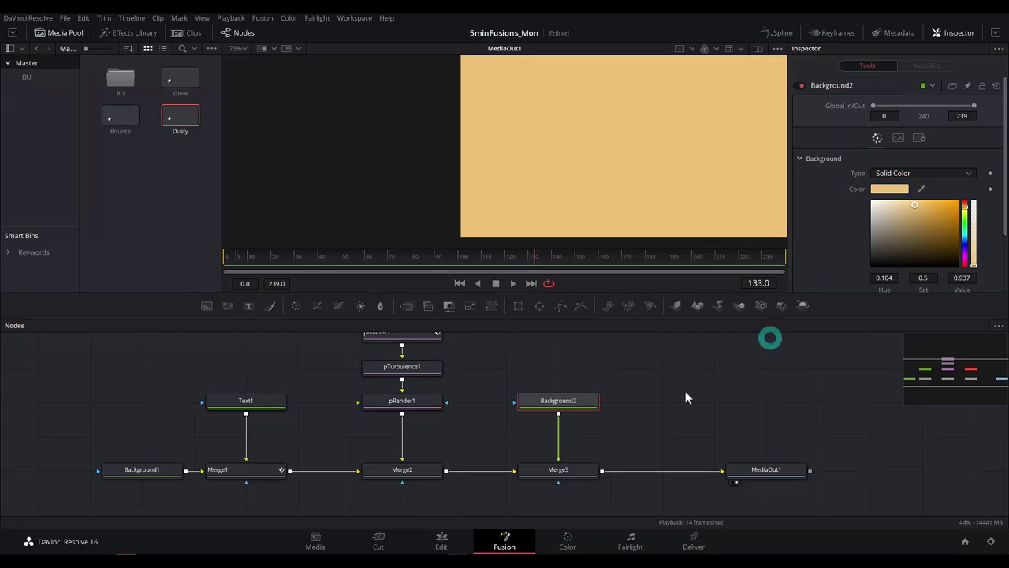
click(573, 471)
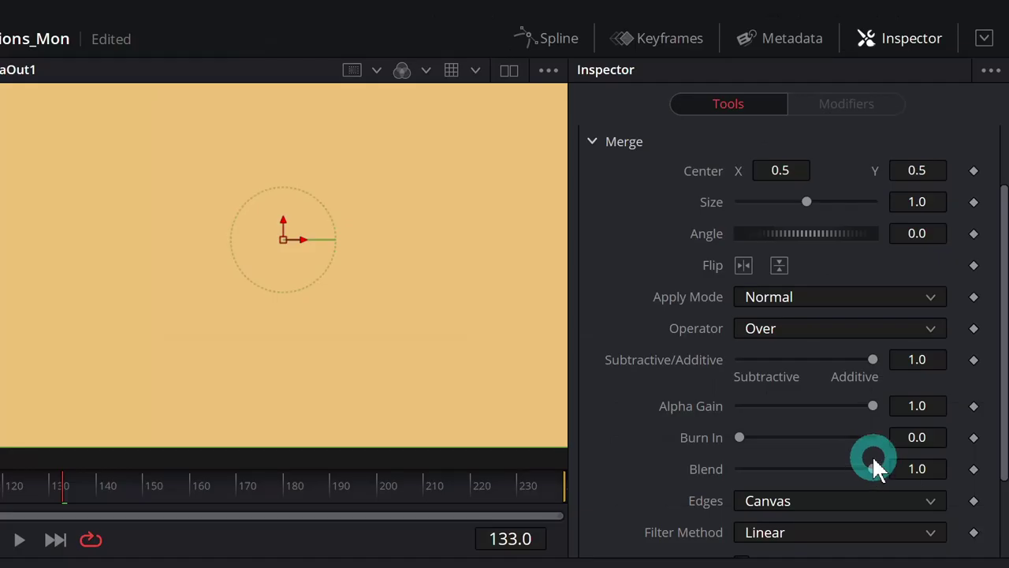
drag(938, 248, 912, 250)
mouse_move(814, 470)
mouse_down()
mouse_move(727, 466)
mouse_move(784, 474)
mouse_up()
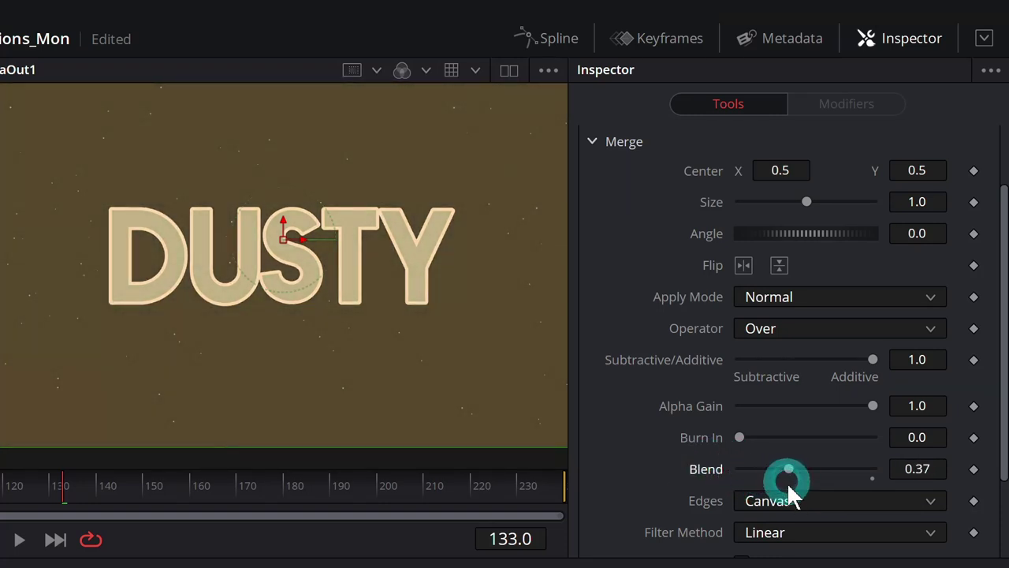
Zoom the viewer out to show the full DUSTY frame
click(309, 316)
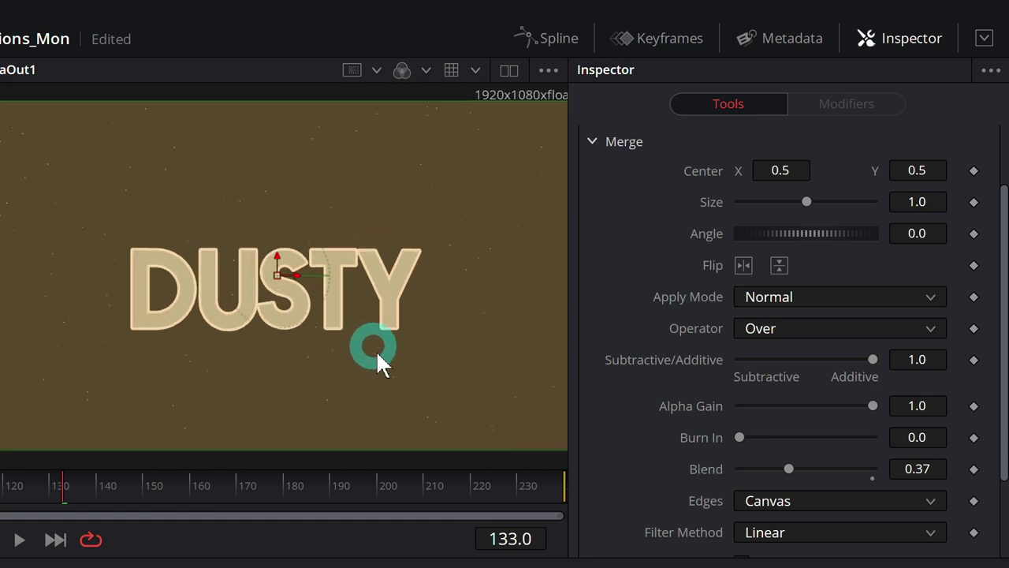
click(404, 270)
click(460, 91)
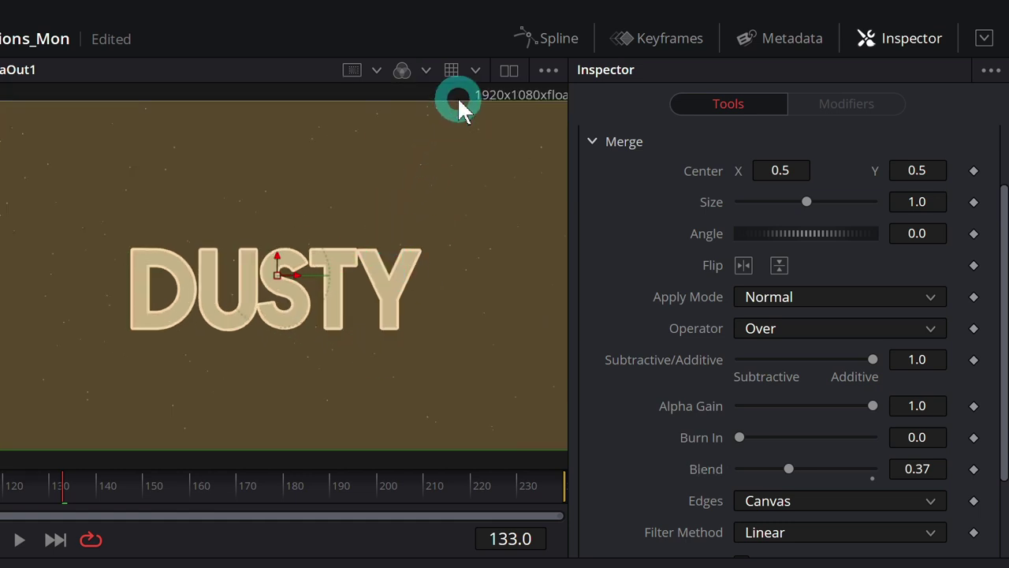
click(180, 409)
click(484, 171)
click(400, 364)
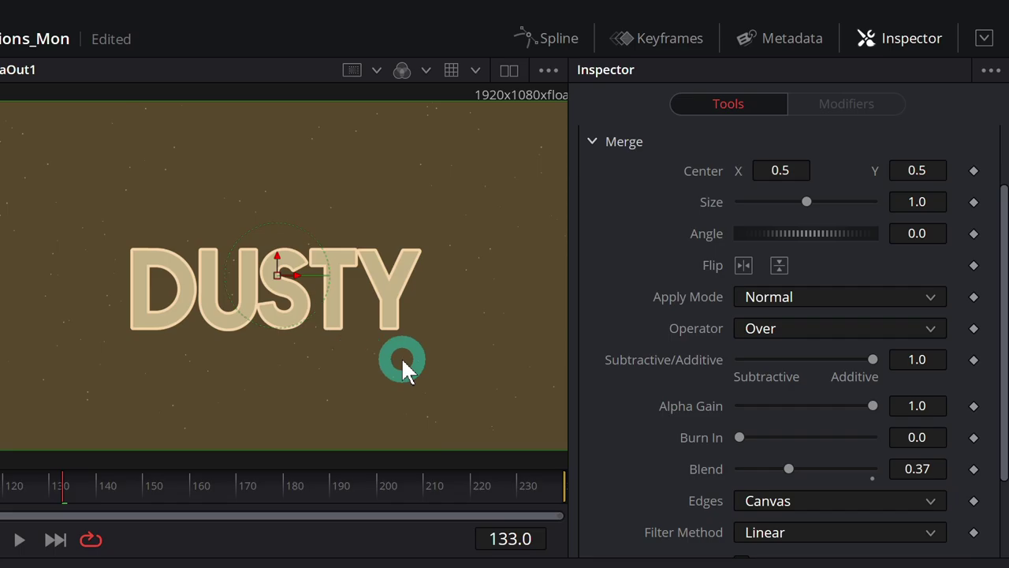
click(681, 252)
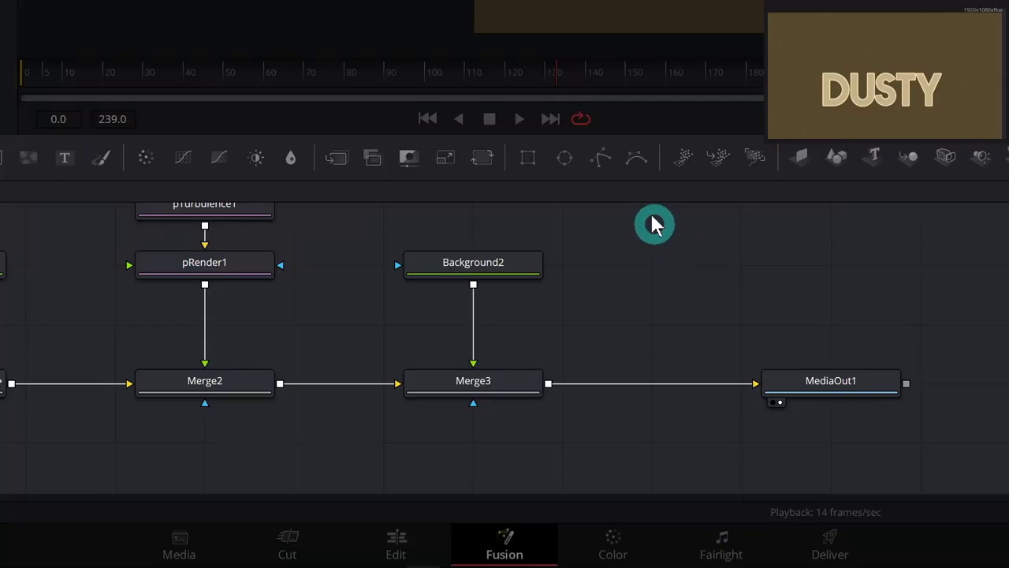
click(633, 172)
Add a Polygon1 node under Merge3 and connect it to Merge3's mask input
drag(633, 172, 485, 453)
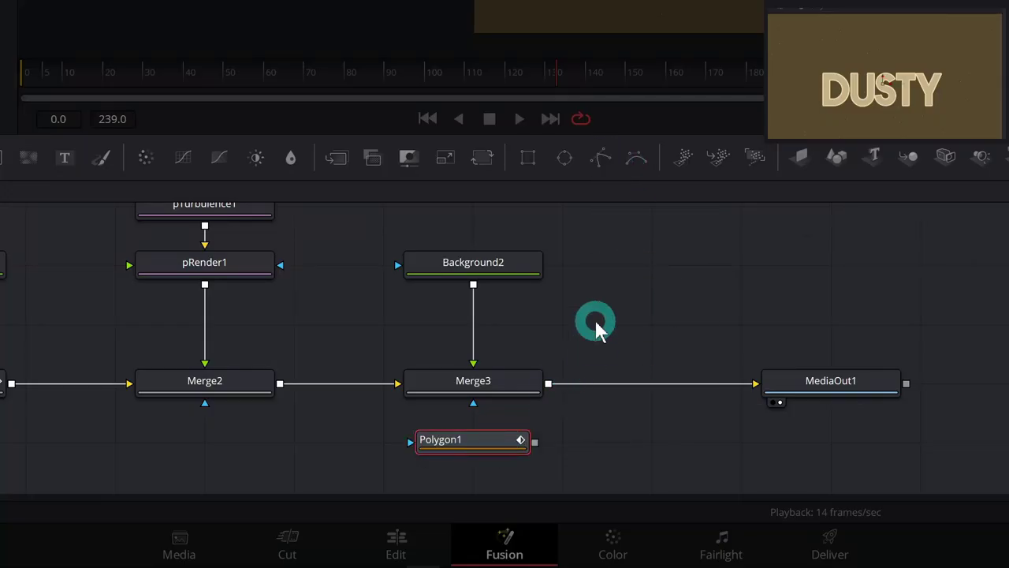
scroll(592, 322, down, 1)
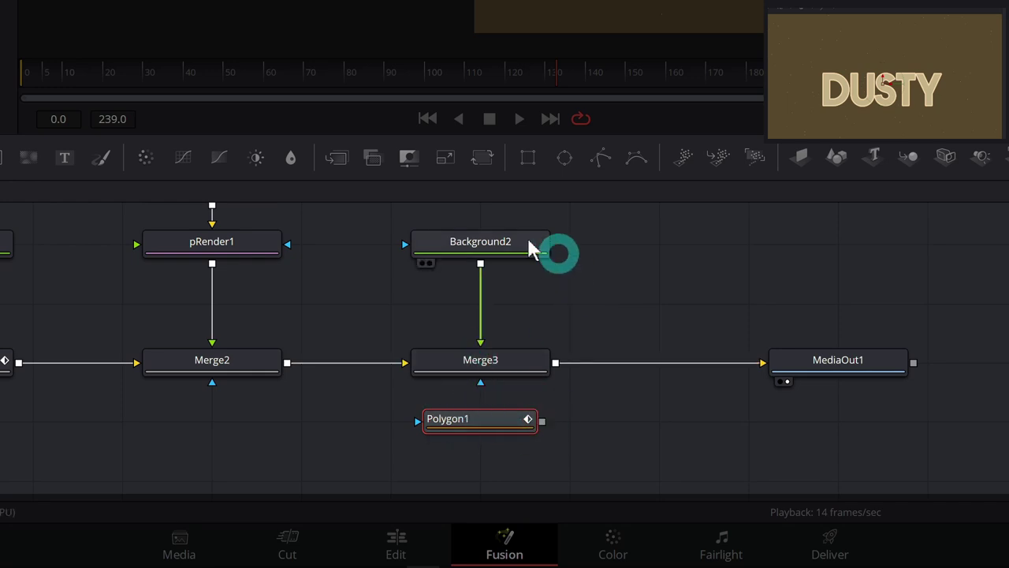
mouse_move(502, 425)
mouse_down()
mouse_move(412, 426)
mouse_move(494, 386)
mouse_move(480, 392)
mouse_up()
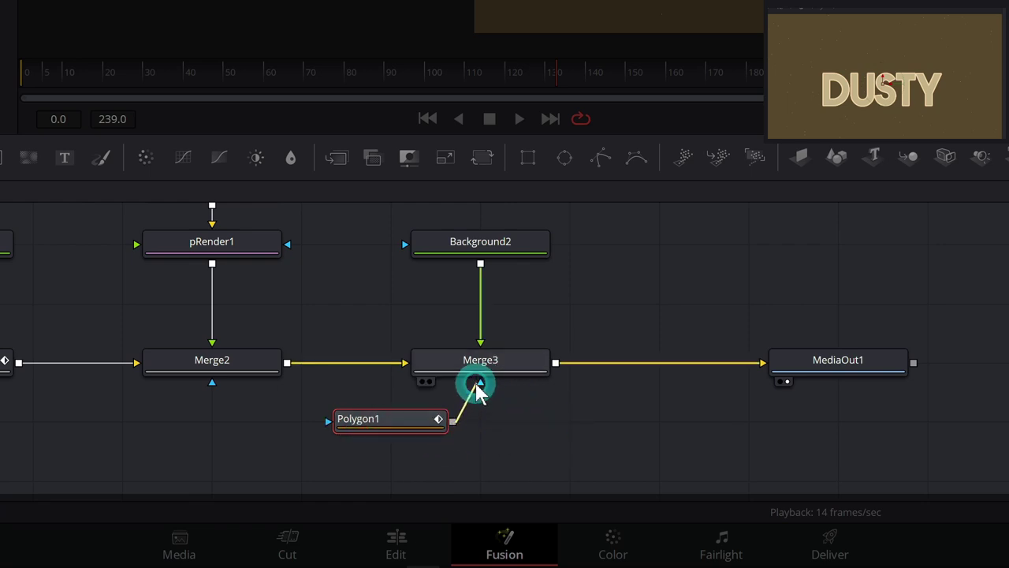
drag(415, 425, 505, 428)
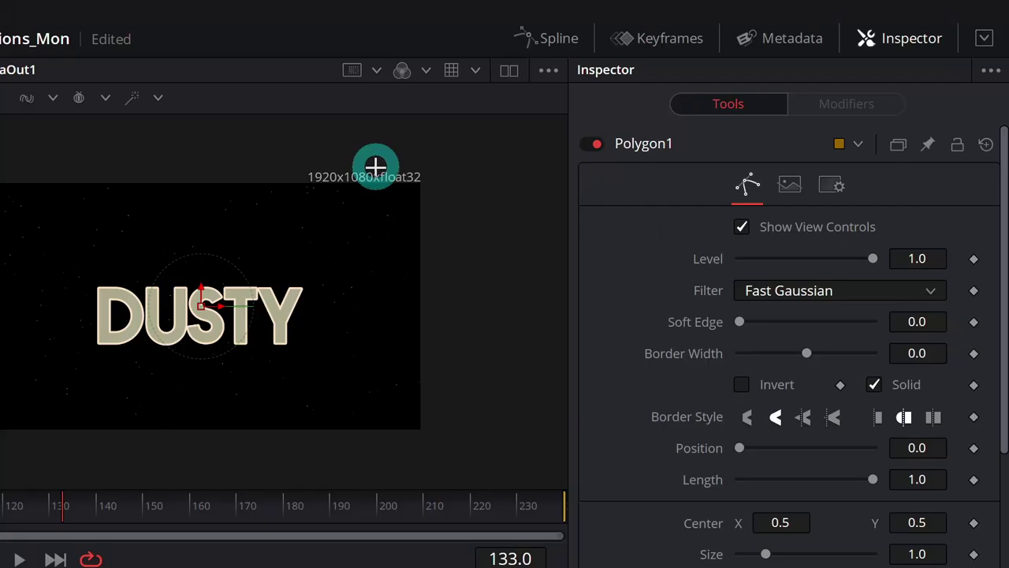
Draw two slanted diagonal beam shapes across the frame with the polygon
click(376, 168)
click(298, 445)
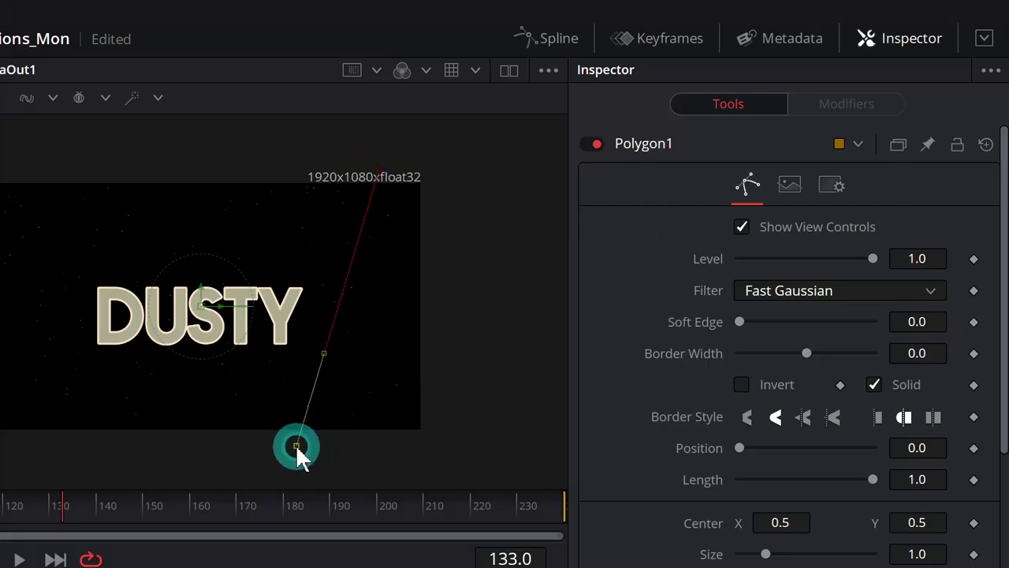
click(168, 450)
click(104, 453)
click(289, 160)
click(131, 214)
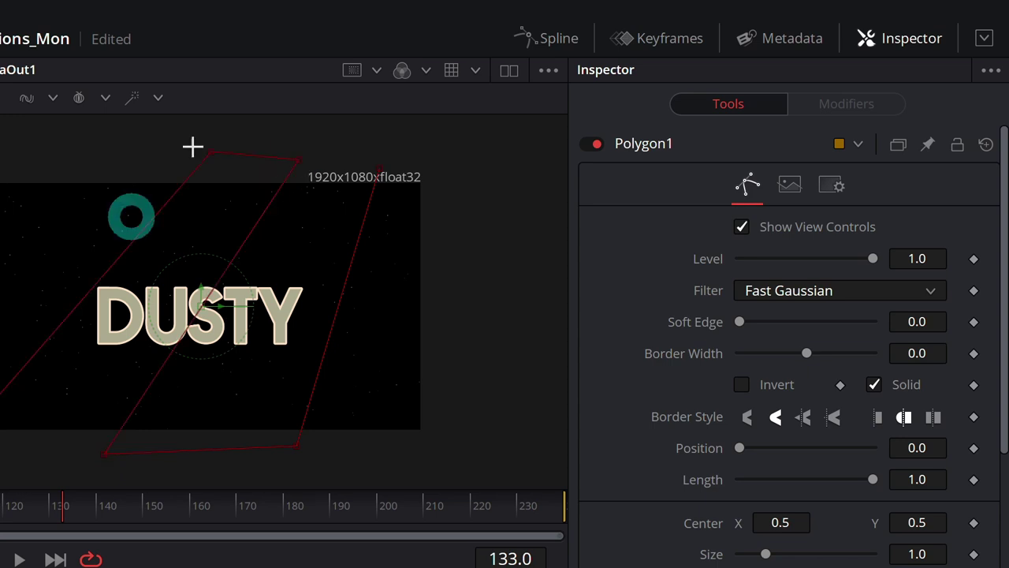
click(180, 128)
click(303, 142)
click(376, 154)
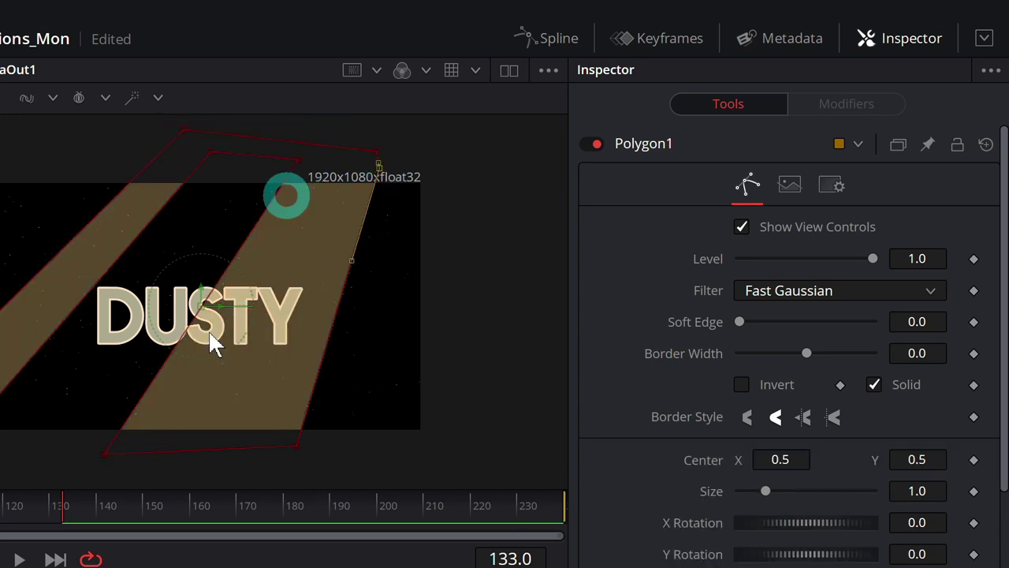
Set the polygon's Soft Edge to about 0.11 and review the softened beams
drag(236, 387, 317, 380)
scroll(720, 224, down, 2)
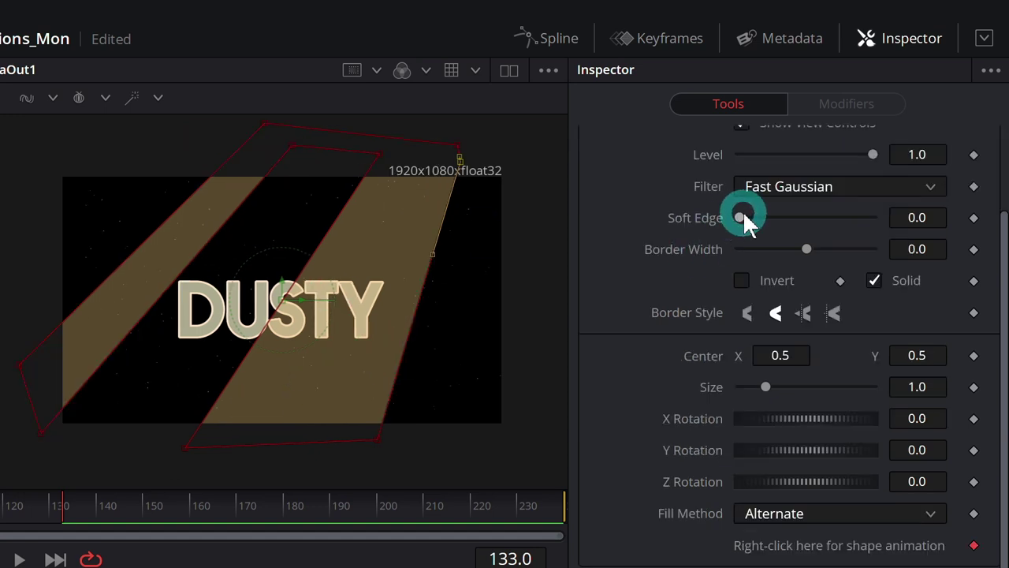
drag(744, 213, 815, 228)
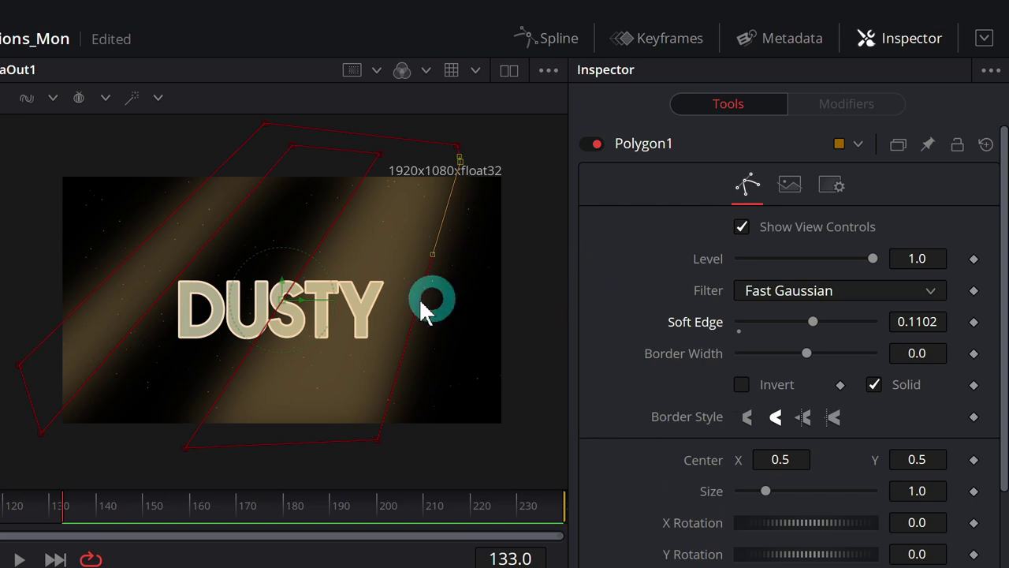
click(228, 376)
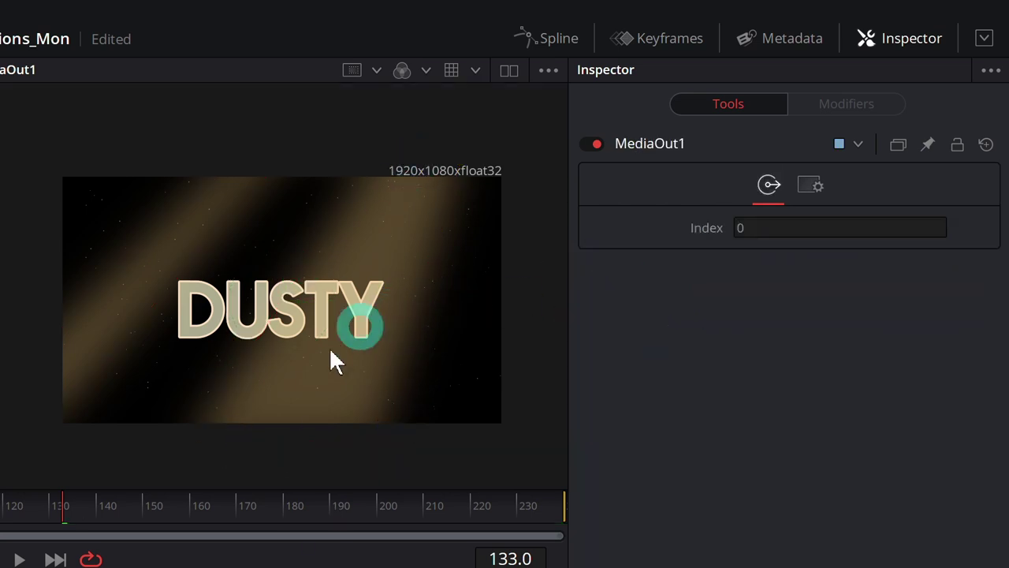
scroll(365, 282, up, 2)
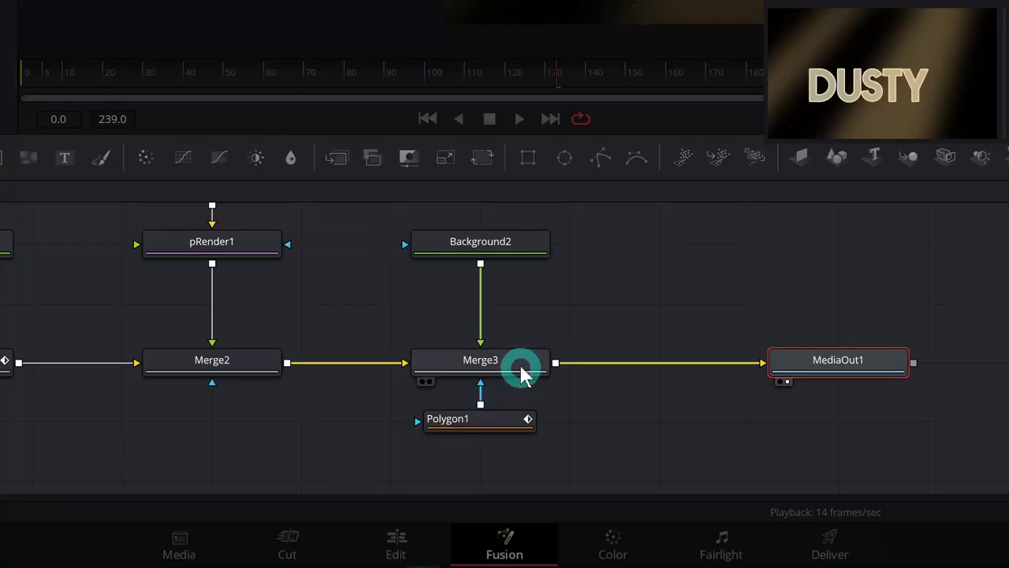
click(522, 369)
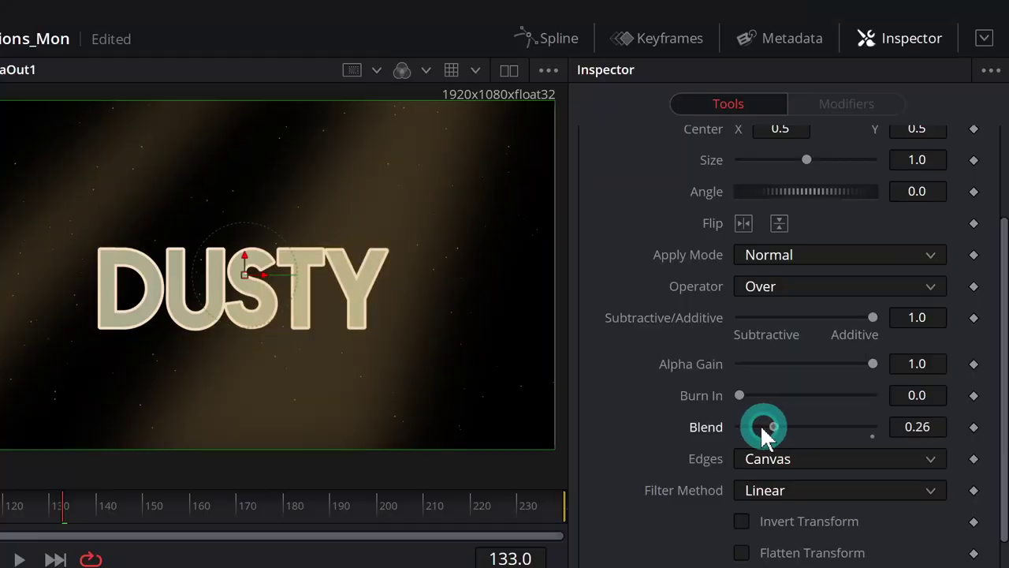
Lower Merge3's blend to 0.087 and also feed Polygon1 into Merge2's mask input
drag(761, 428, 732, 428)
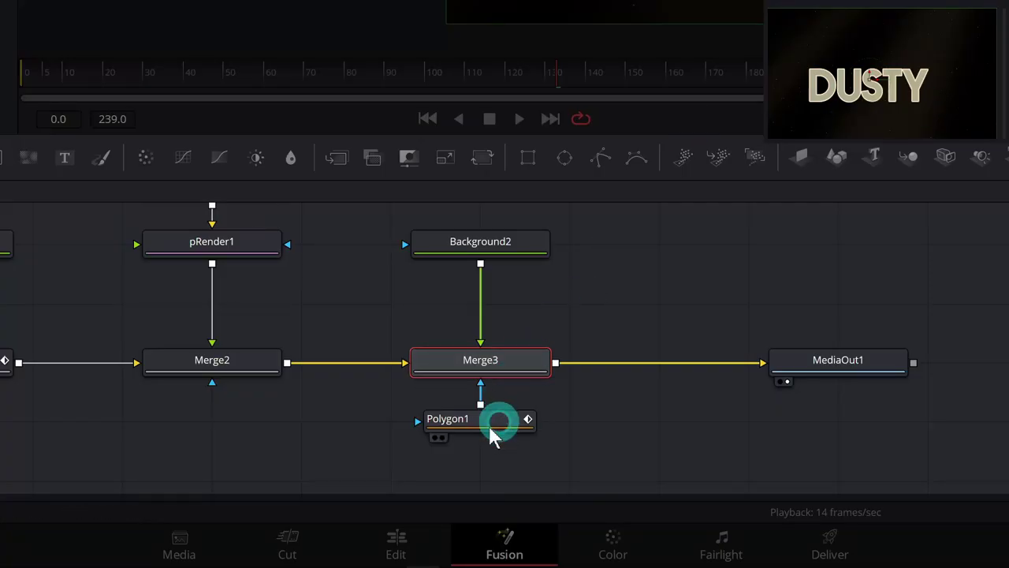
drag(490, 438, 354, 472)
scroll(453, 394, down, 1)
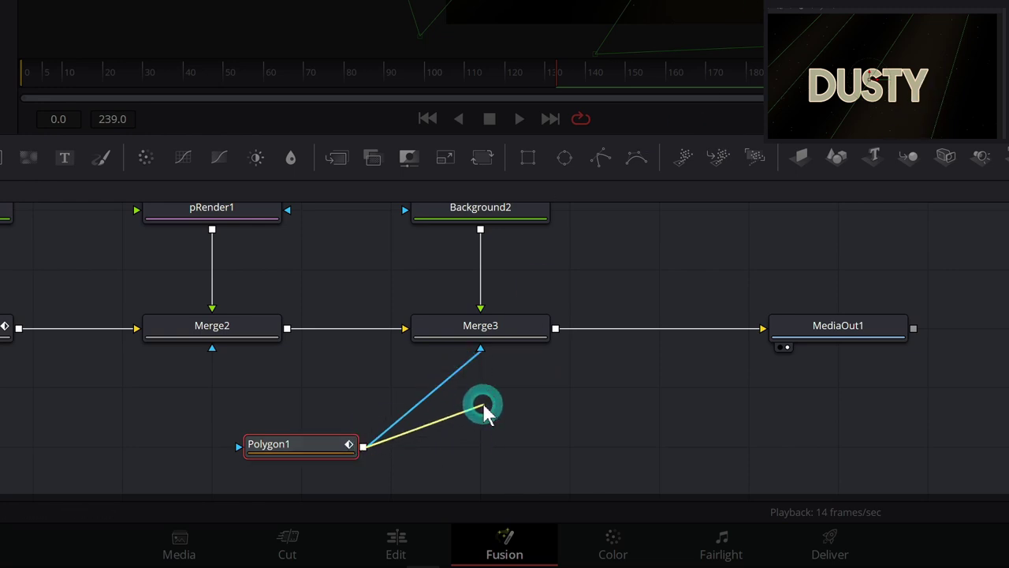
drag(231, 366, 215, 347)
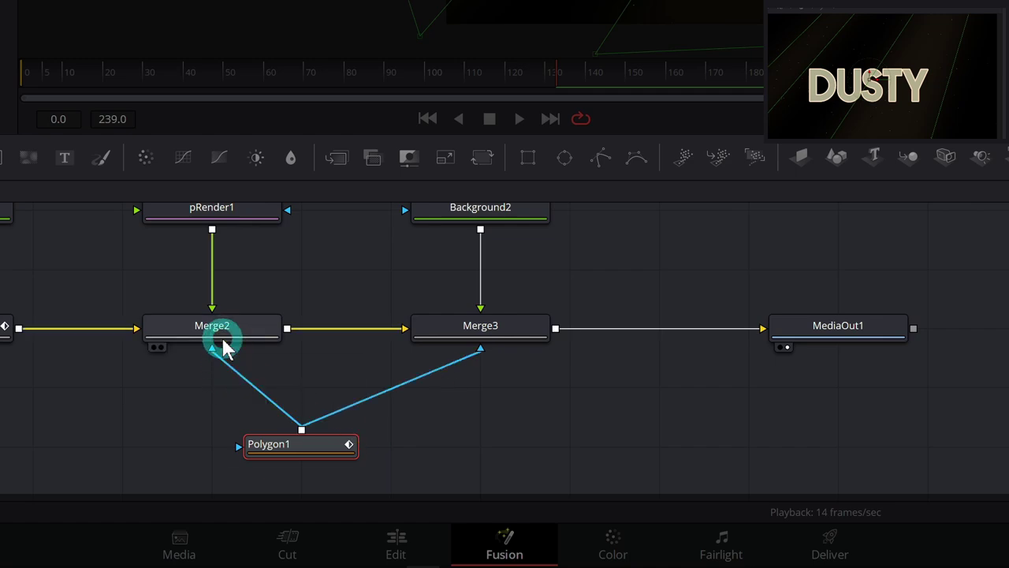